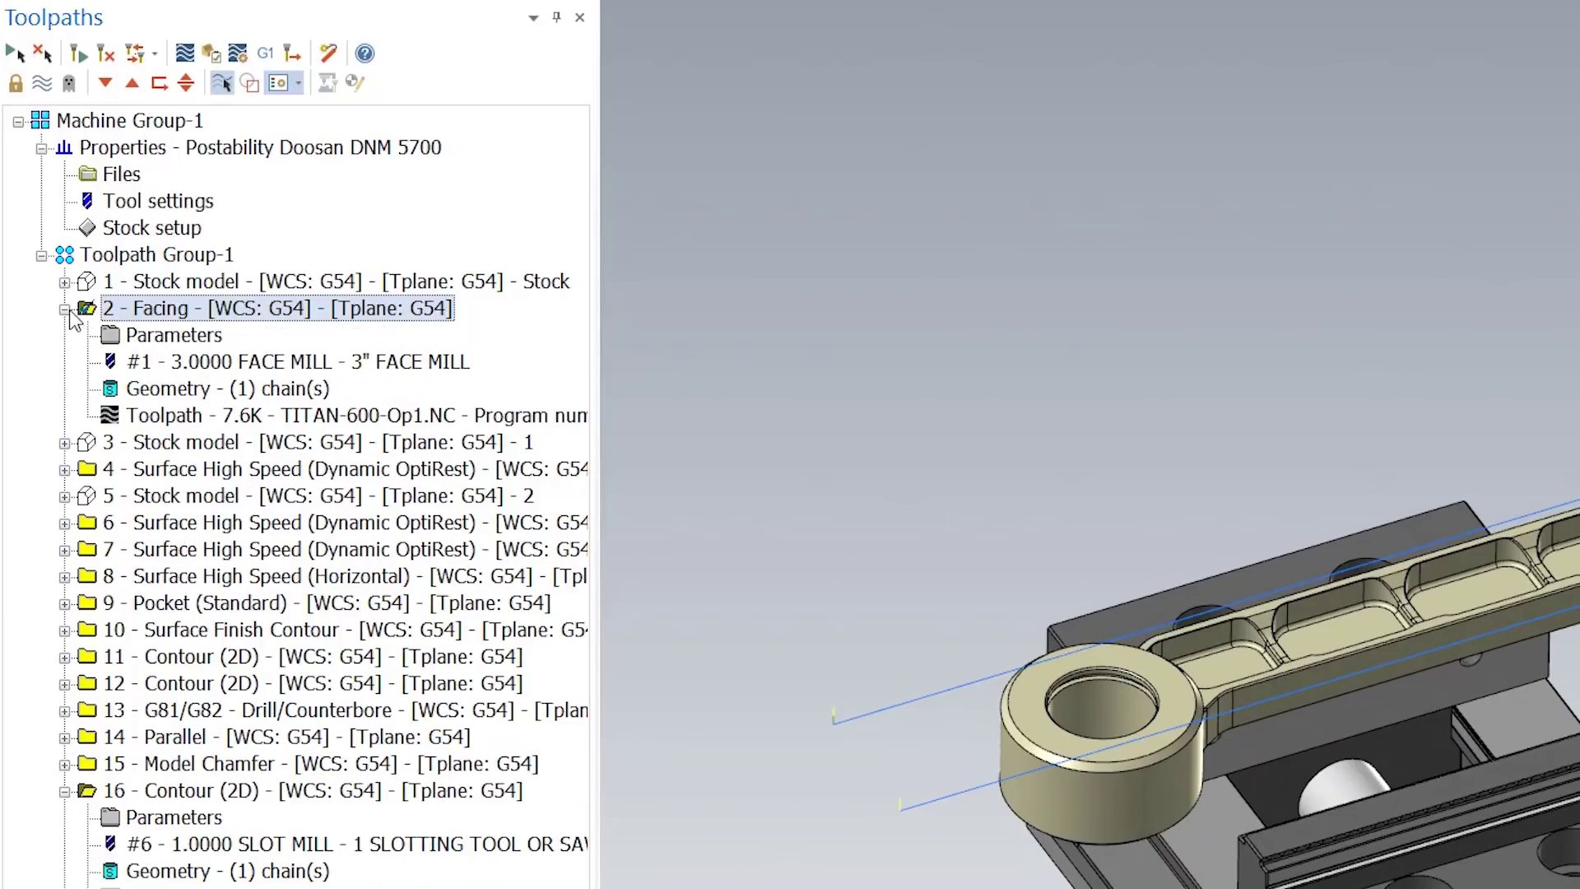
Review the facing operation's tool settings and cut parameters, and display the stock model that follows it.
{"action": "left_click", "coordinate": [168, 341]}
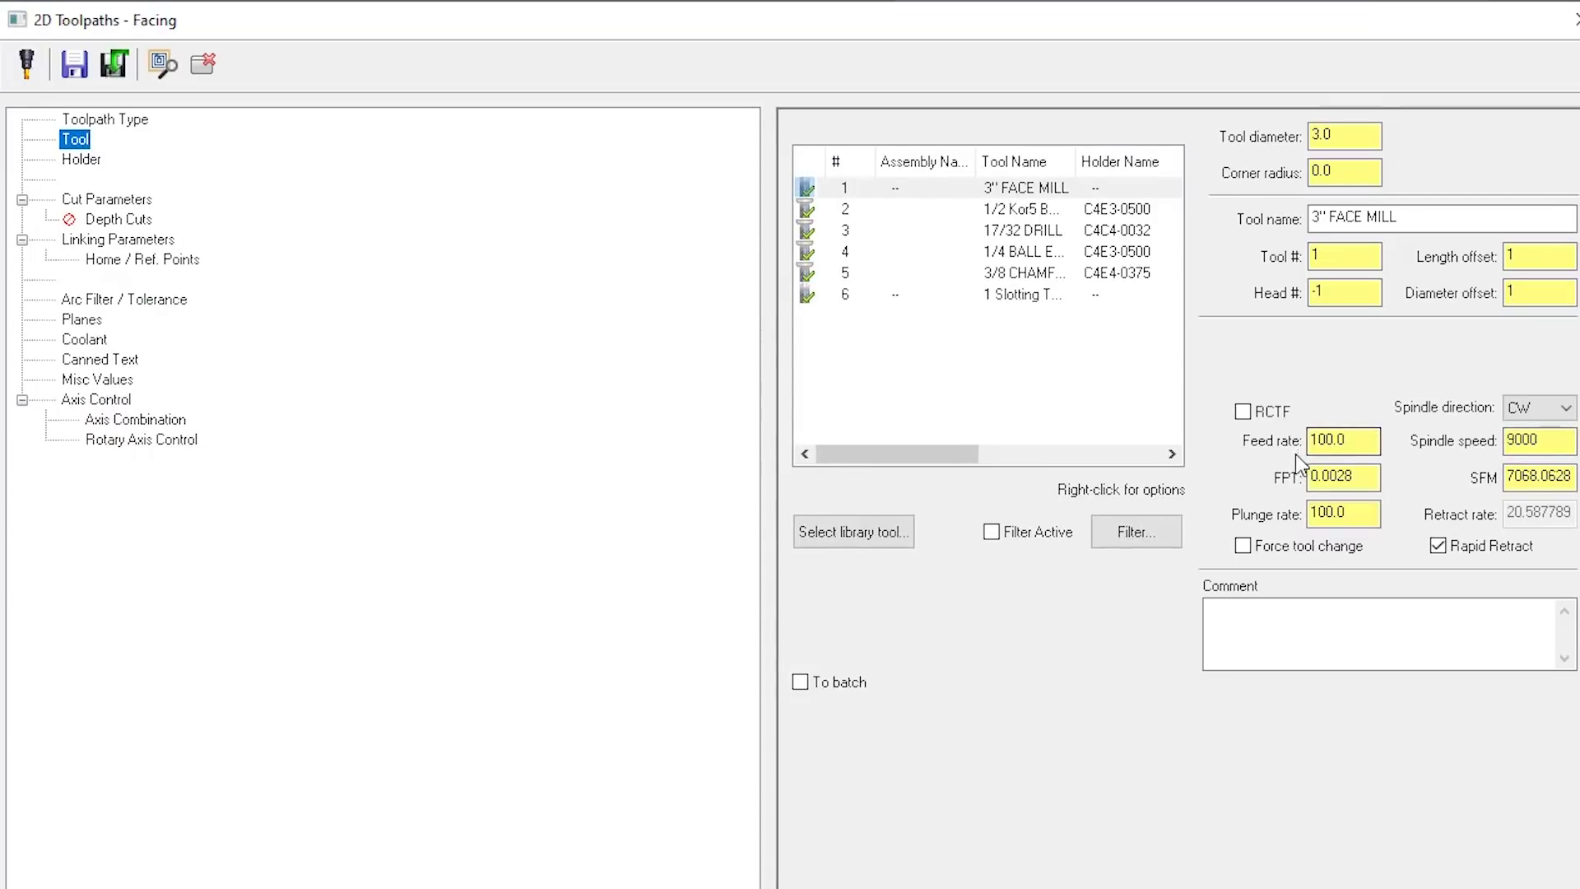
{"action": "left_click", "coordinate": [107, 199]}
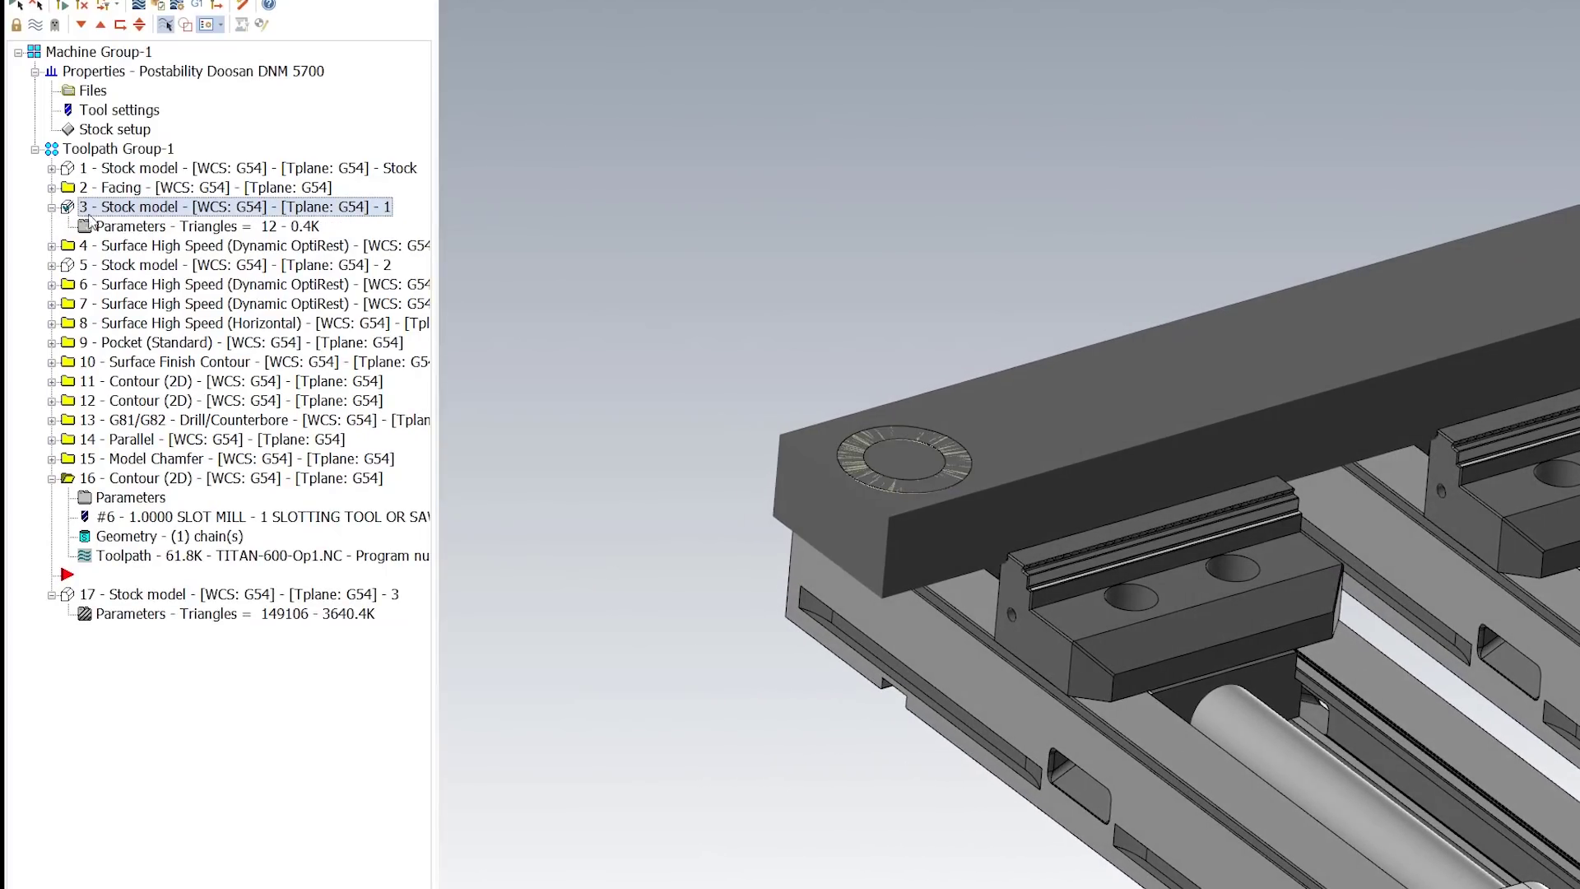
{"action": "double_click", "coordinate": [180, 206]}
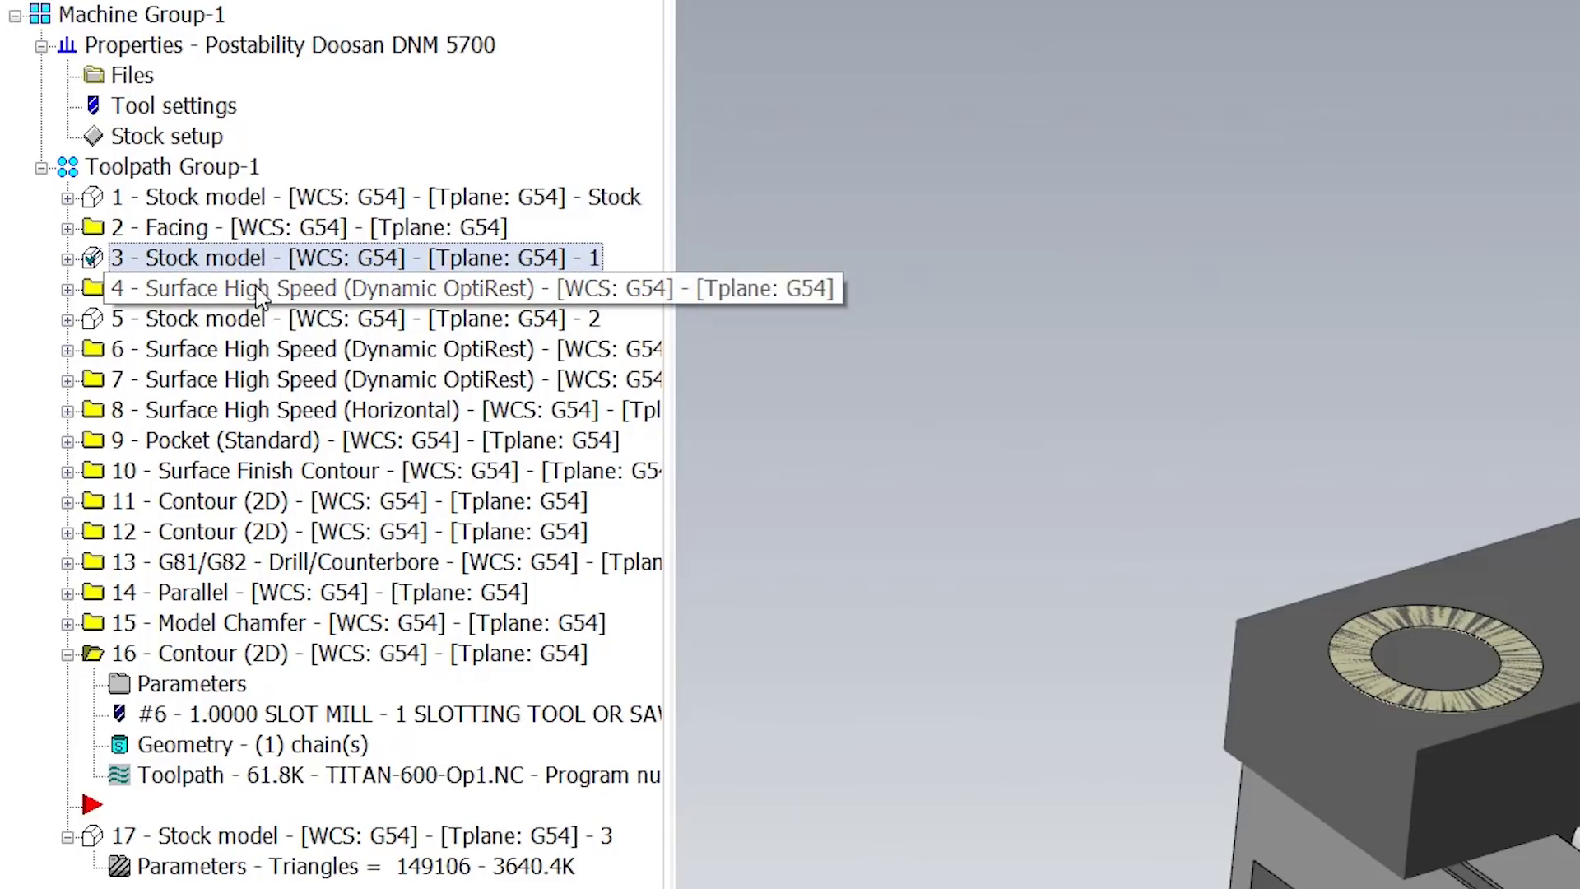
Review the model geometry and toolpath control settings of Dynamic OptiRest operation 4.
{"action": "left_click", "coordinate": [298, 290]}
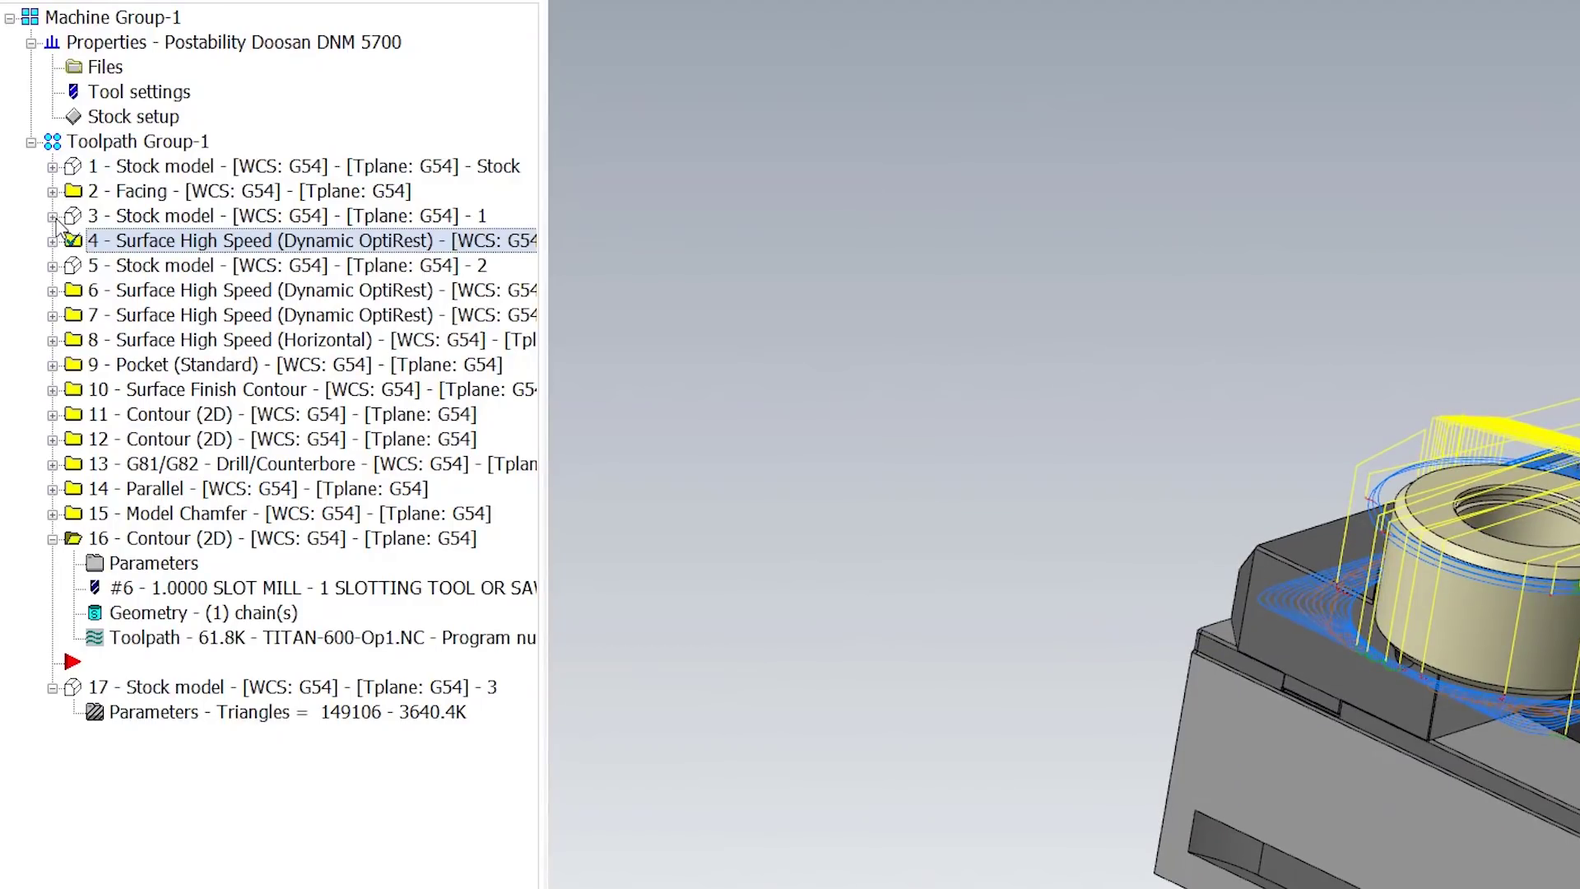
{"action": "left_click", "coordinate": [52, 216]}
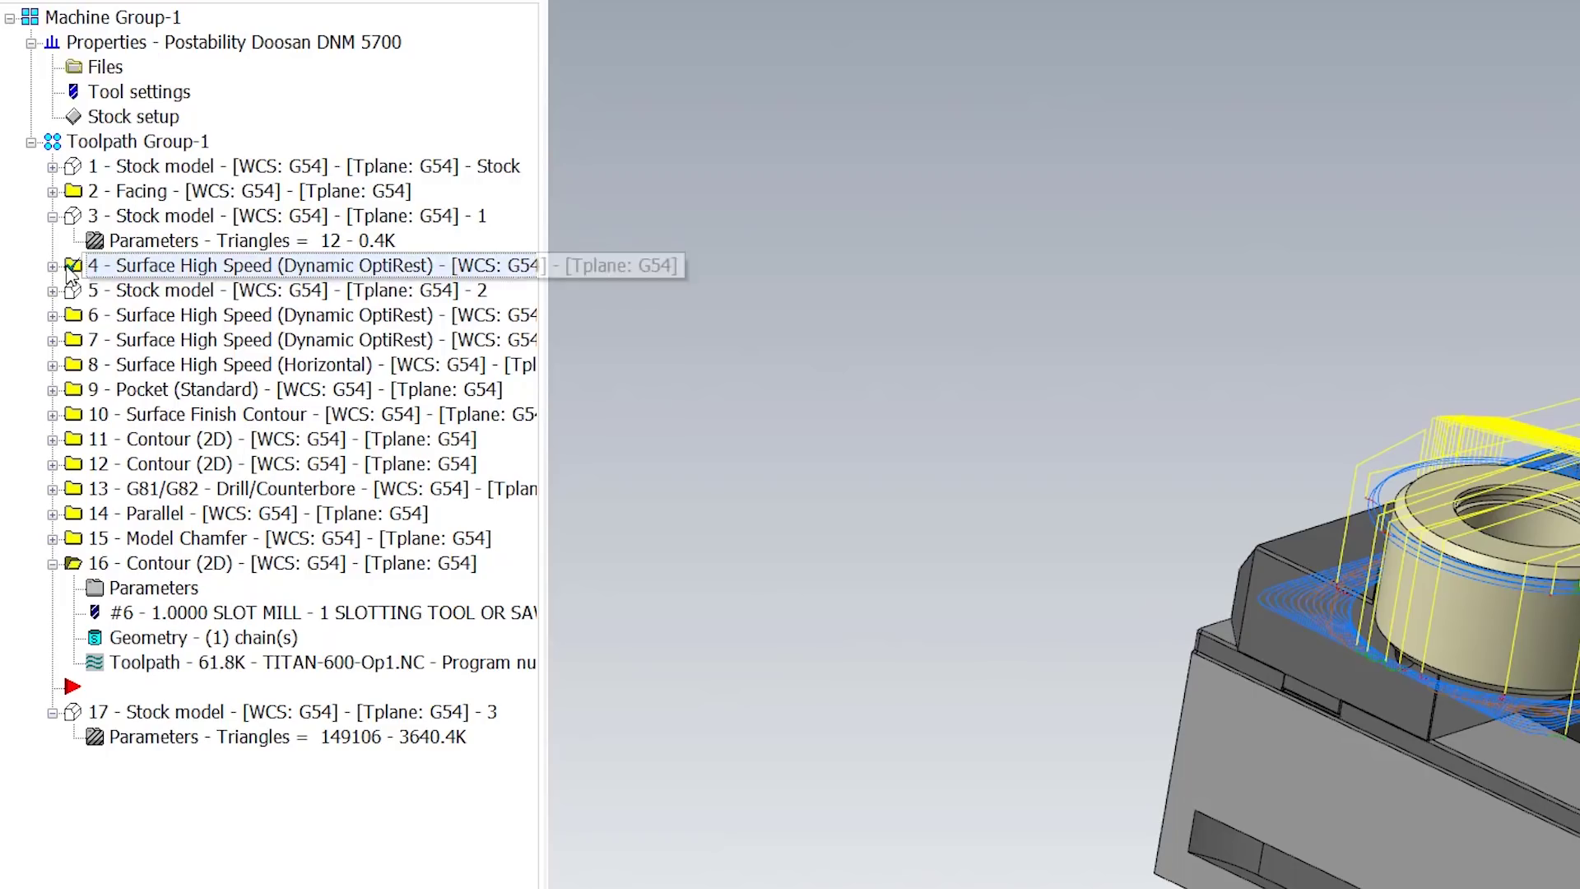
{"action": "left_click", "coordinate": [52, 217]}
{"action": "left_click", "coordinate": [73, 241]}
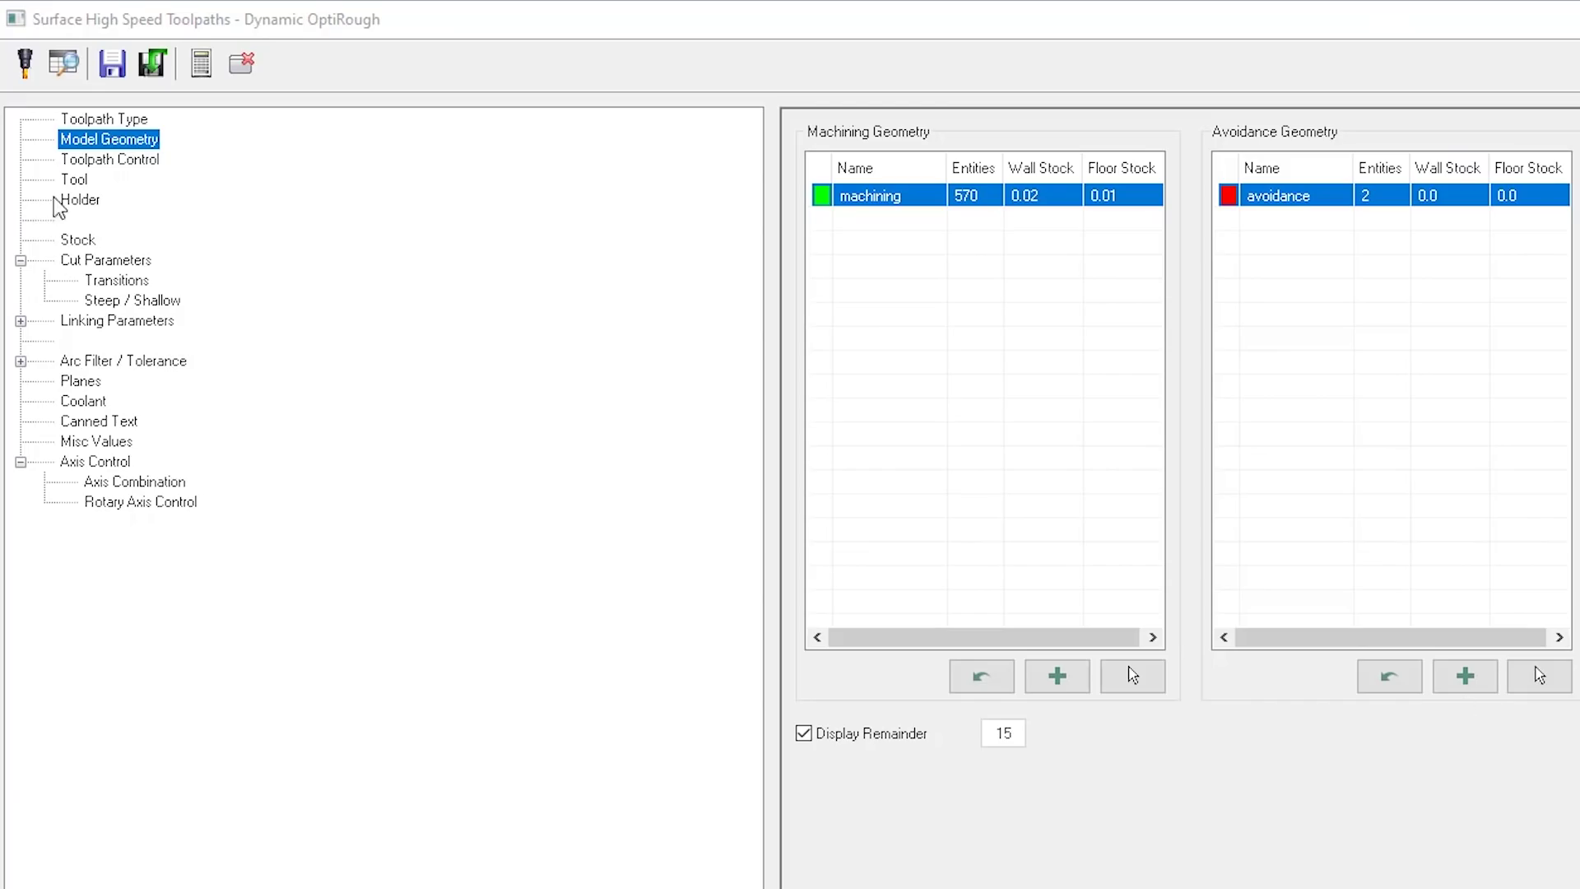
{"action": "left_click", "coordinate": [99, 161]}
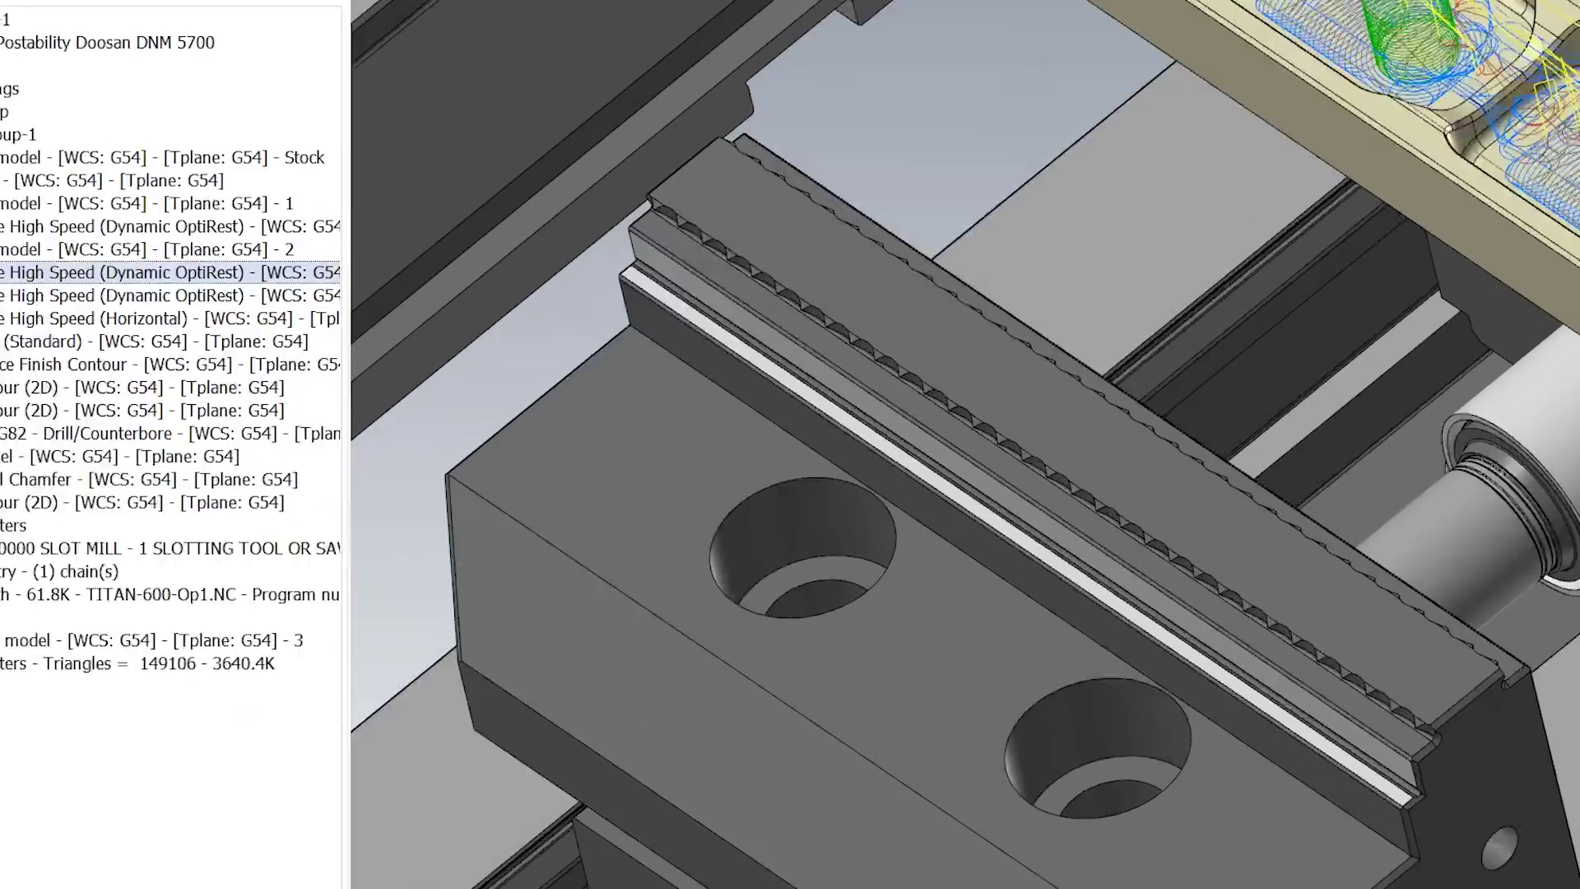
Review the linking parameters, cut parameters and toolpath control settings of Dynamic OptiRest operation 6.
{"action": "left_click", "coordinate": [59, 297]}
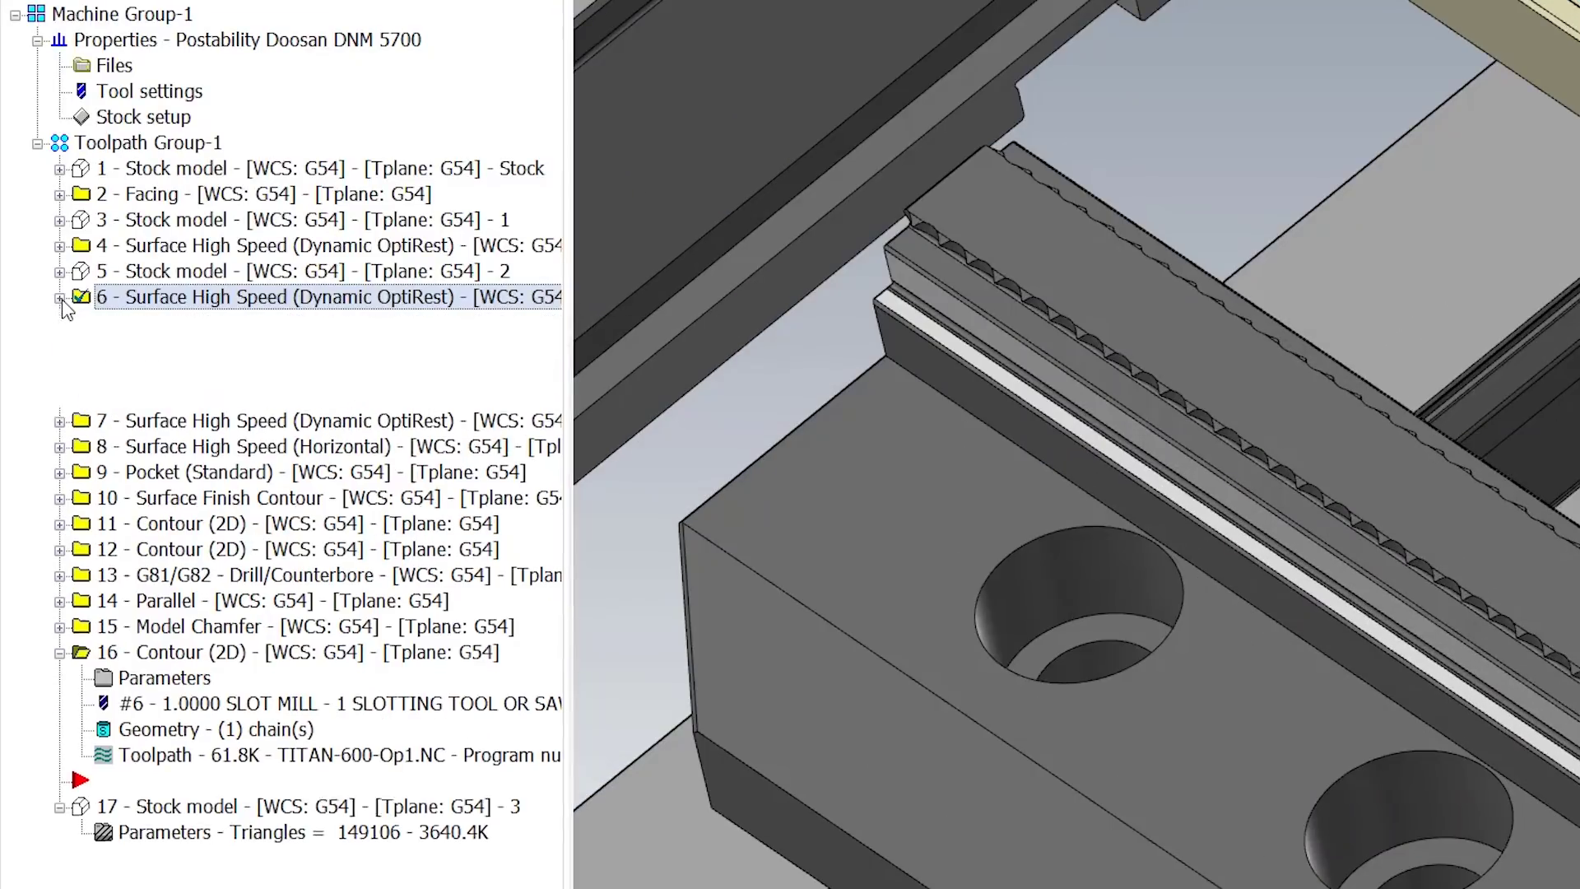
{"action": "left_click", "coordinate": [177, 323]}
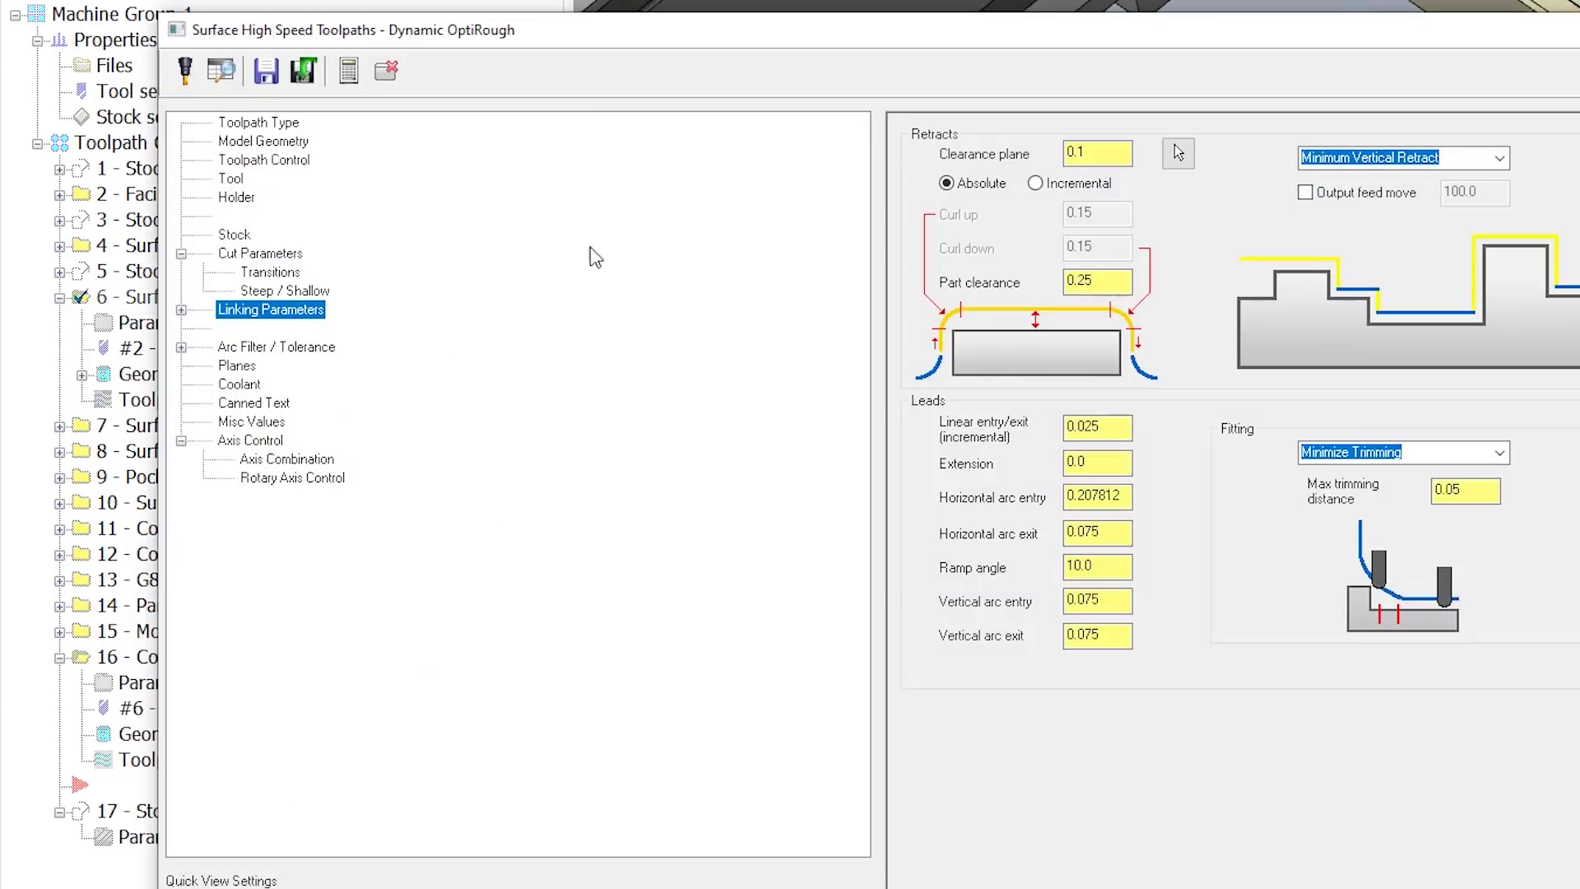
{"action": "left_click", "coordinate": [261, 255]}
{"action": "left_click", "coordinate": [262, 161]}
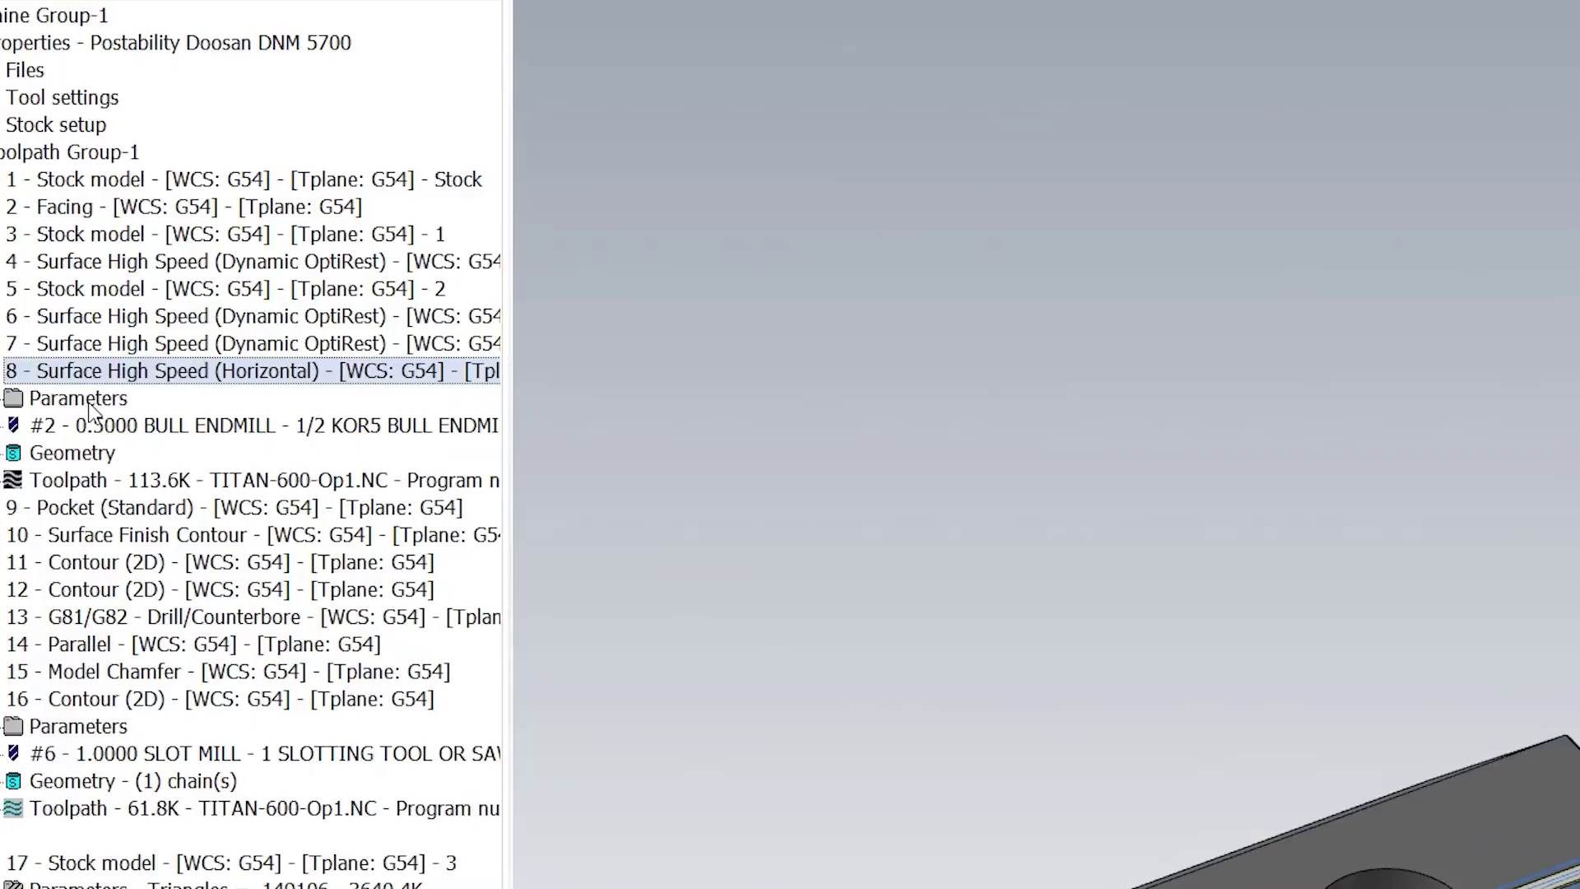
Review the toolpath type, toolpath control and cut parameters of the Horizontal Area finishing operation.
{"action": "left_click", "coordinate": [99, 397]}
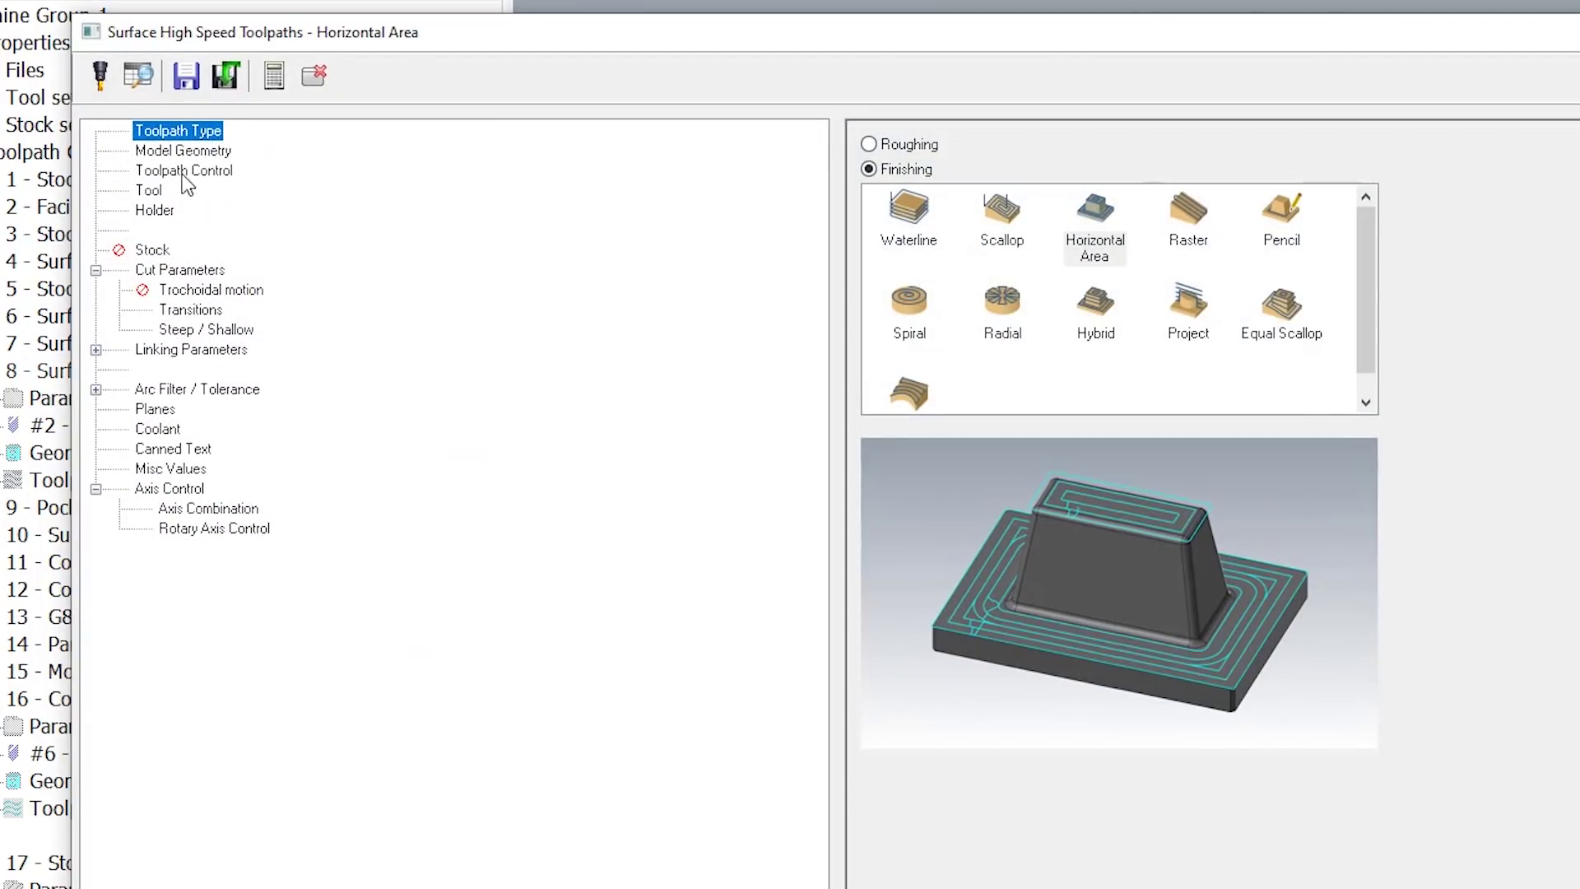
{"action": "left_click", "coordinate": [185, 172]}
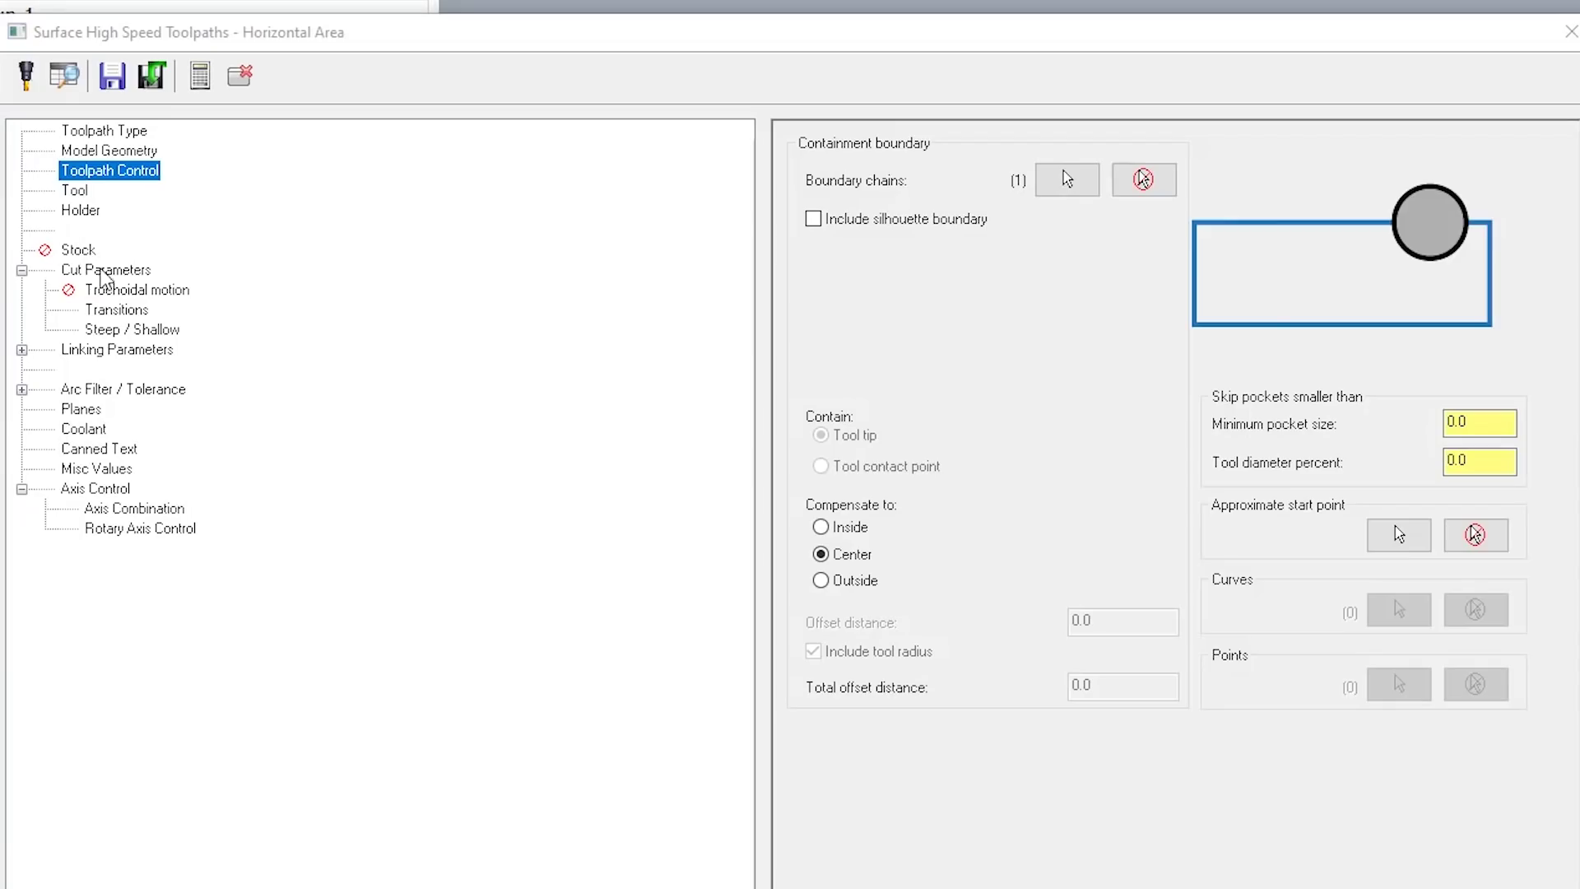
{"action": "left_click", "coordinate": [106, 271]}
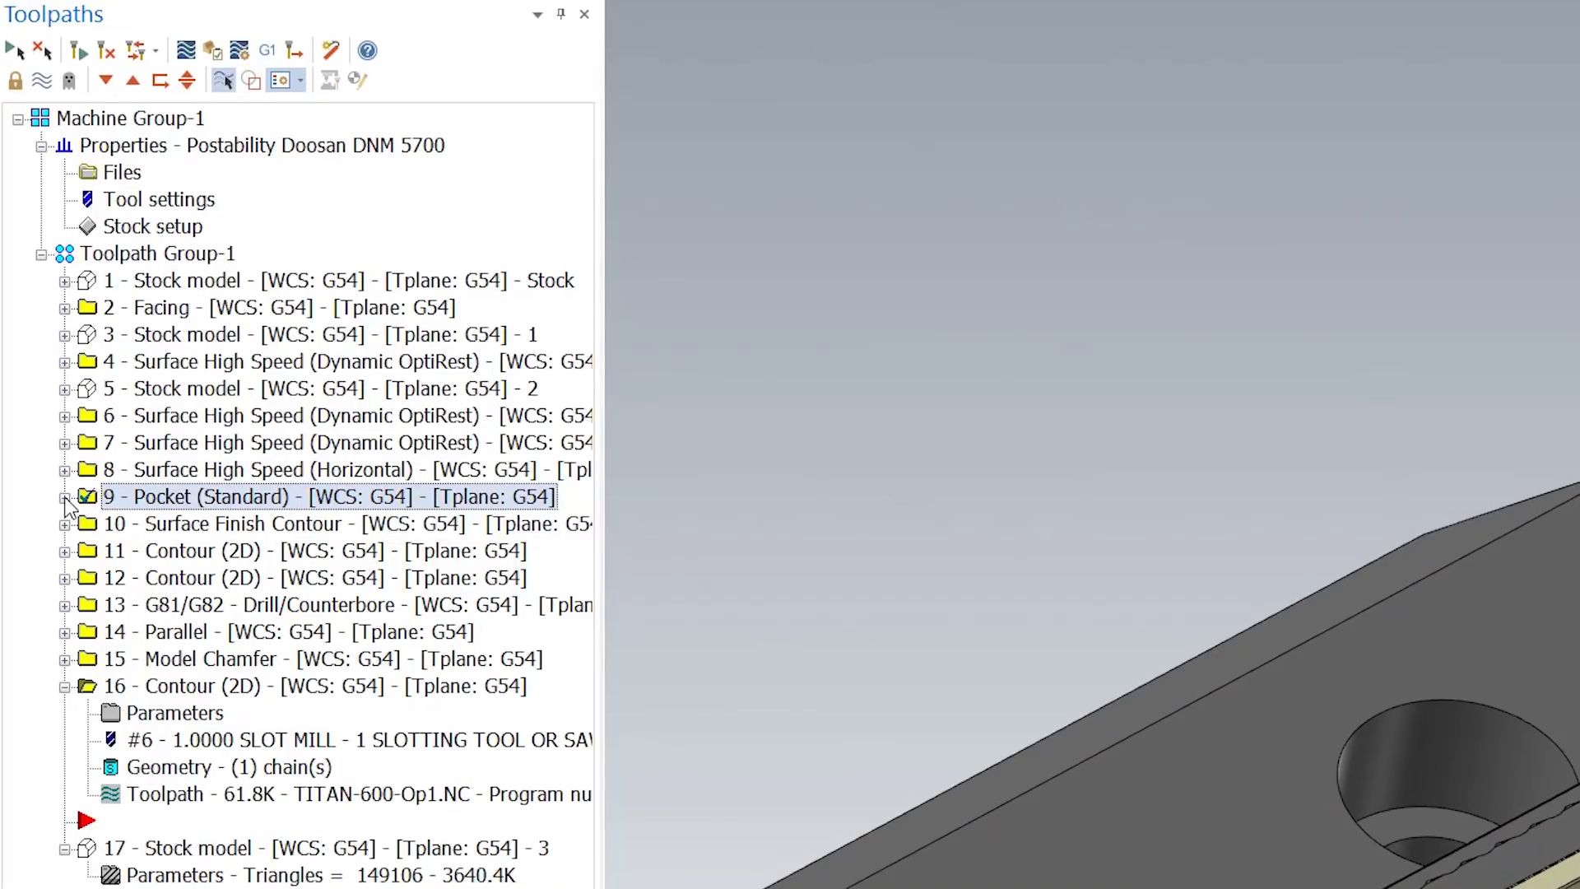
Inspect the standard Pocket operation's toolpath on the part and review its roughing, entry motion and linking parameters.
{"action": "left_click", "coordinate": [65, 498]}
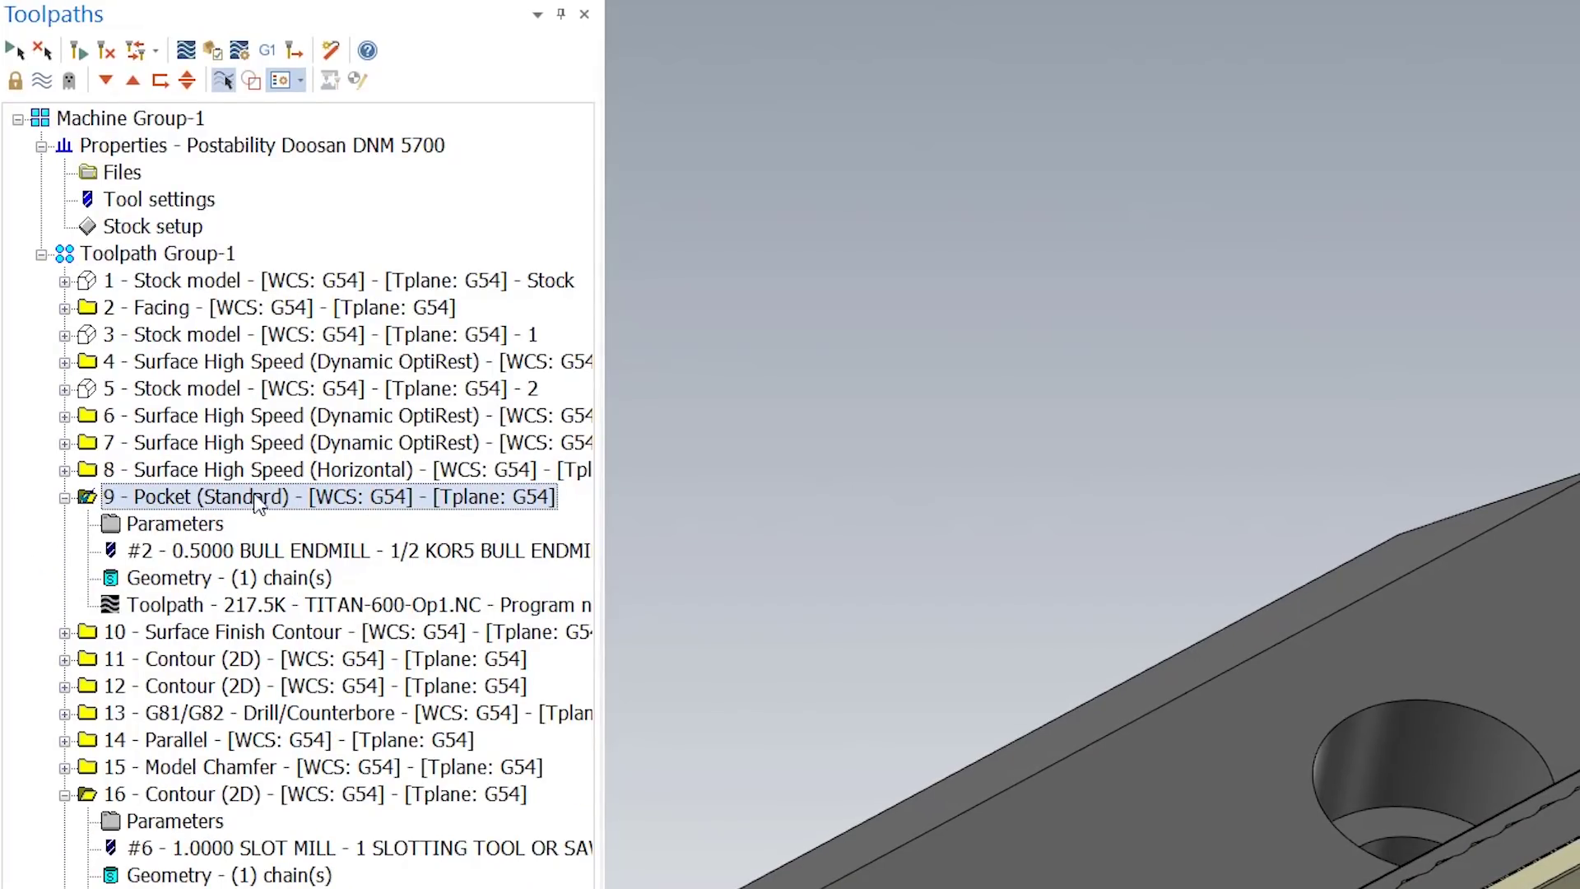
{"action": "left_click", "coordinate": [300, 518]}
{"action": "left_click", "coordinate": [113, 211]}
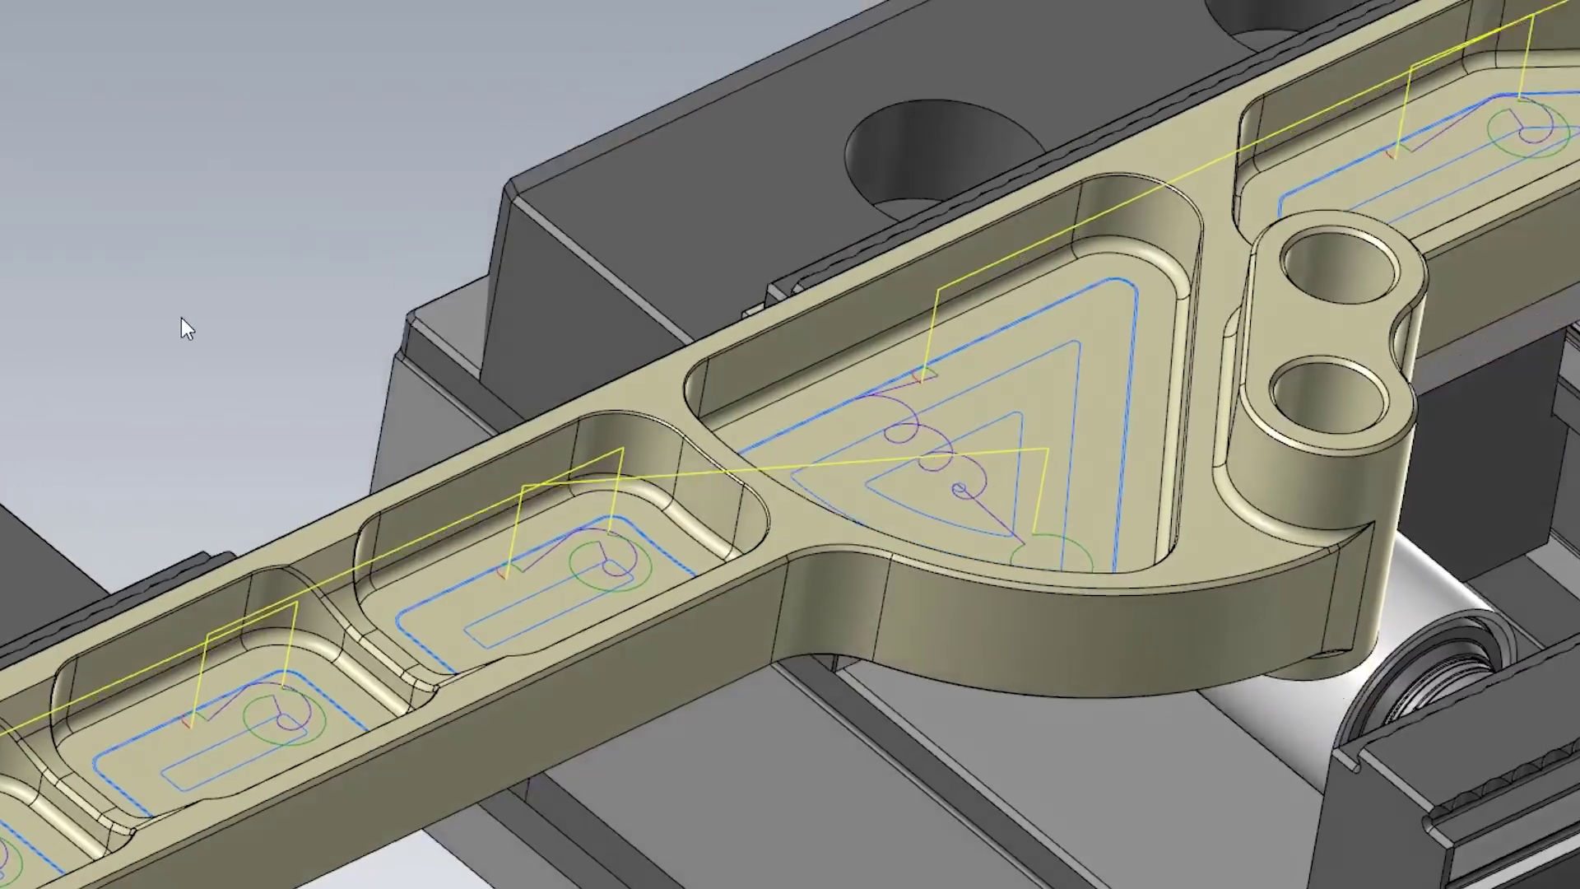
{"action": "scroll", "coordinate": [663, 630], "scroll_direction": "up", "scroll_amount": 8}
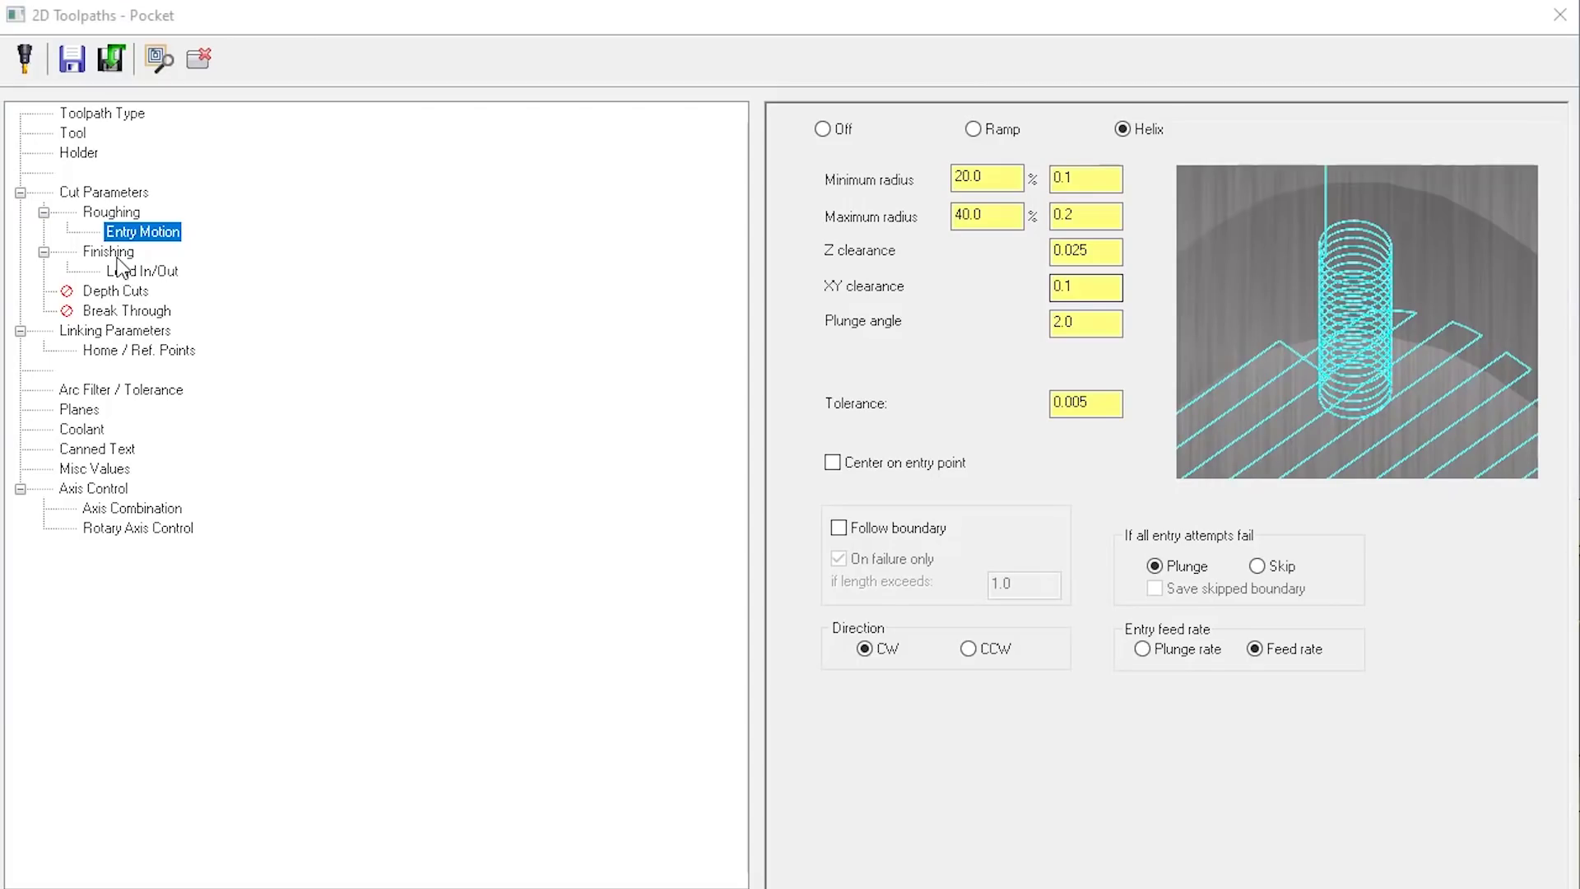
{"action": "left_click", "coordinate": [118, 330]}
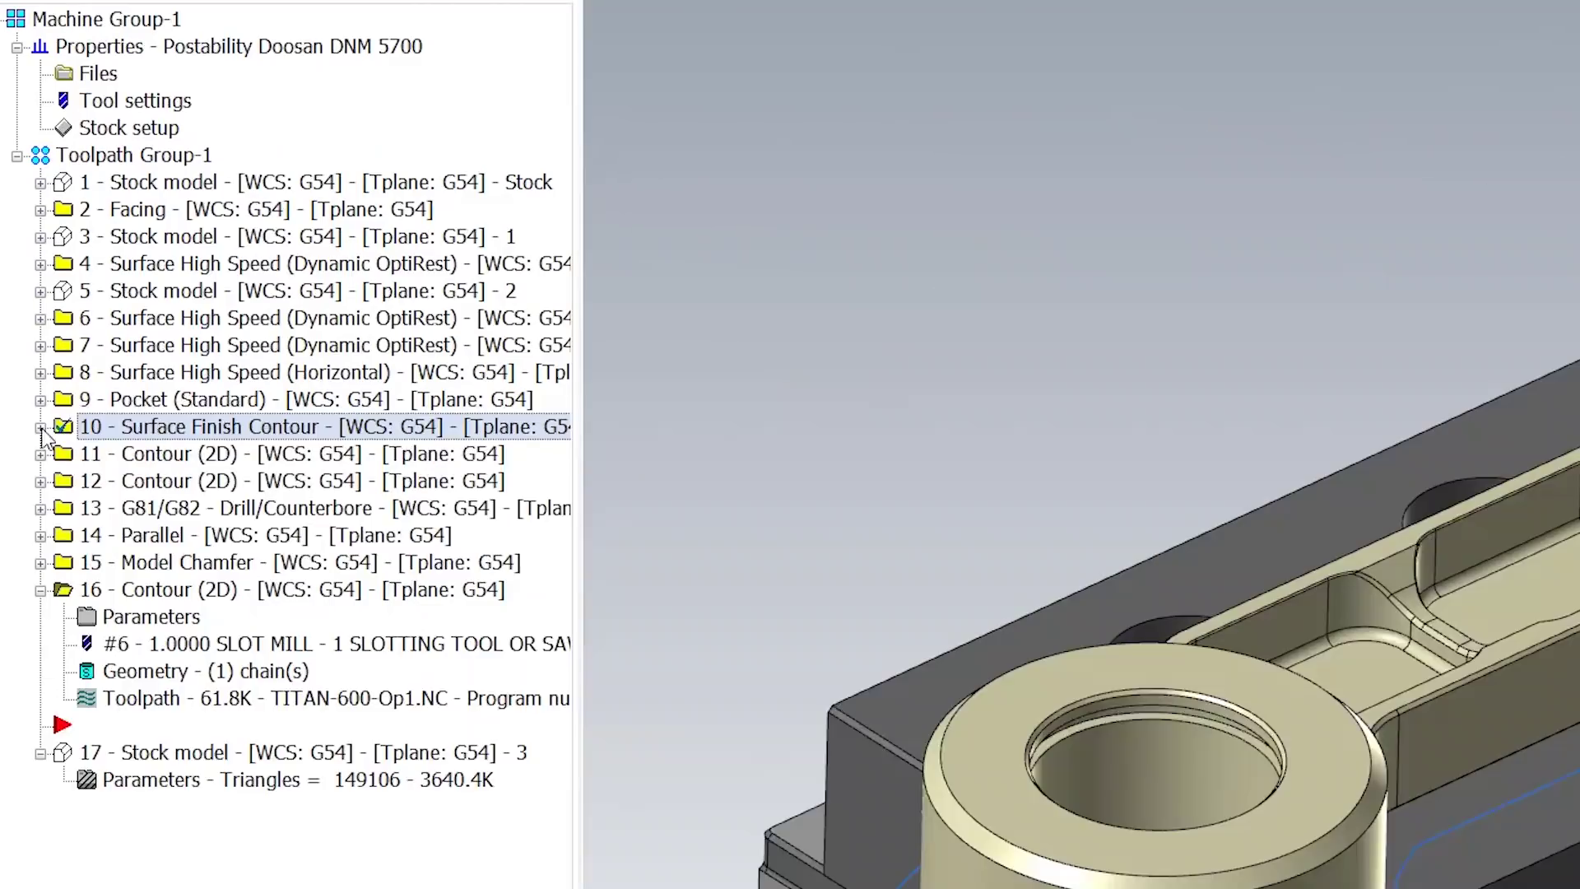
Review the Surface Finish Contour operation's drive and check surfaces and its finish contour parameters.
{"action": "double_click", "coordinate": [121, 360]}
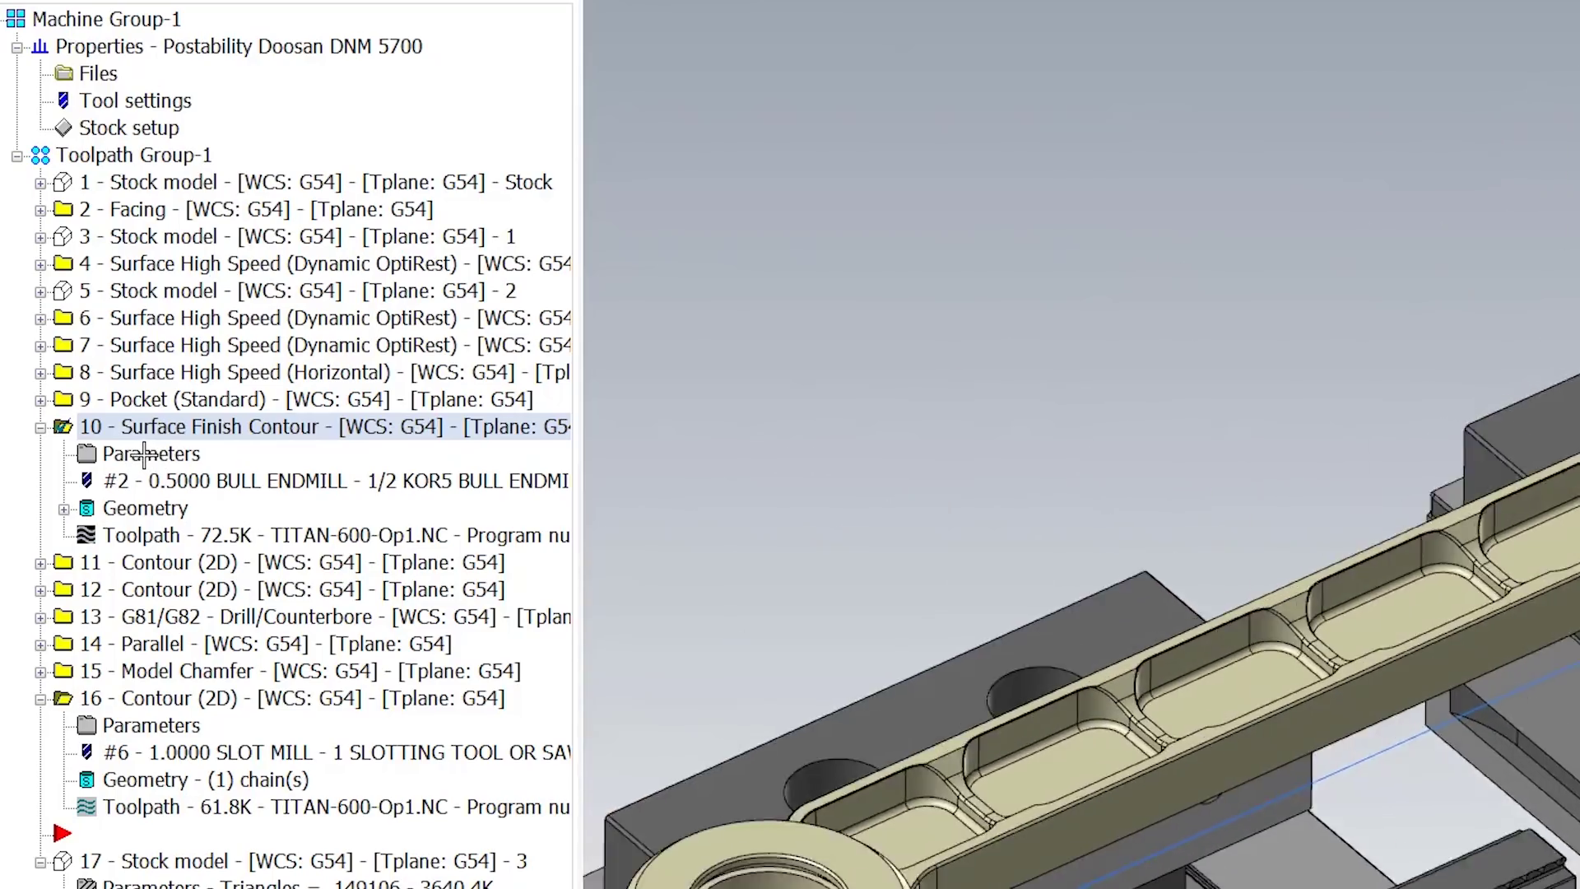
{"action": "left_click", "coordinate": [148, 455]}
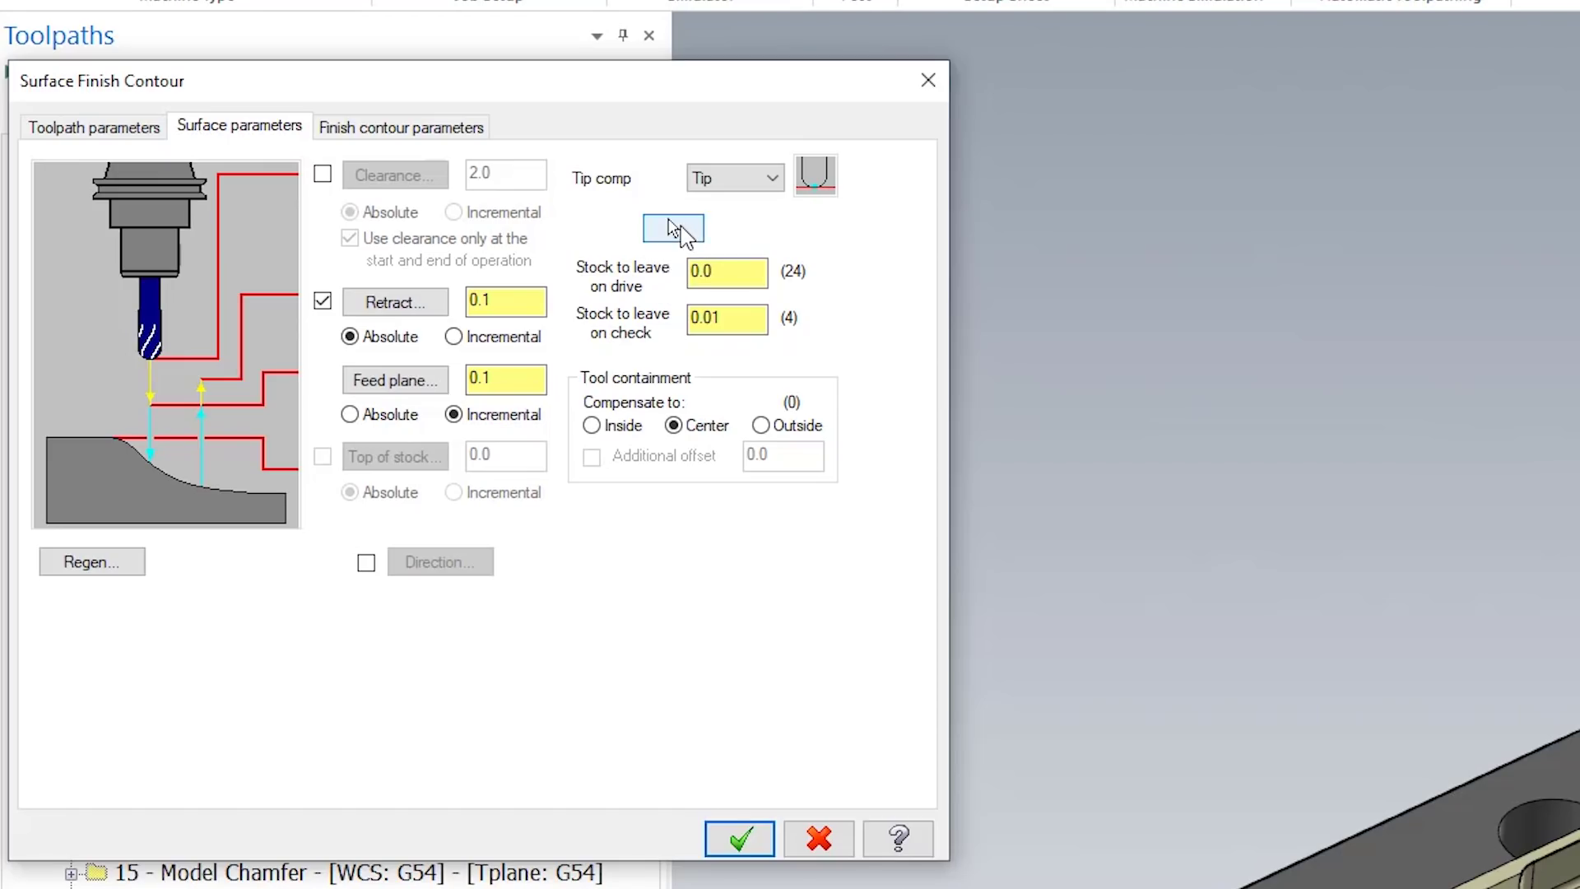
{"action": "left_click", "coordinate": [672, 227]}
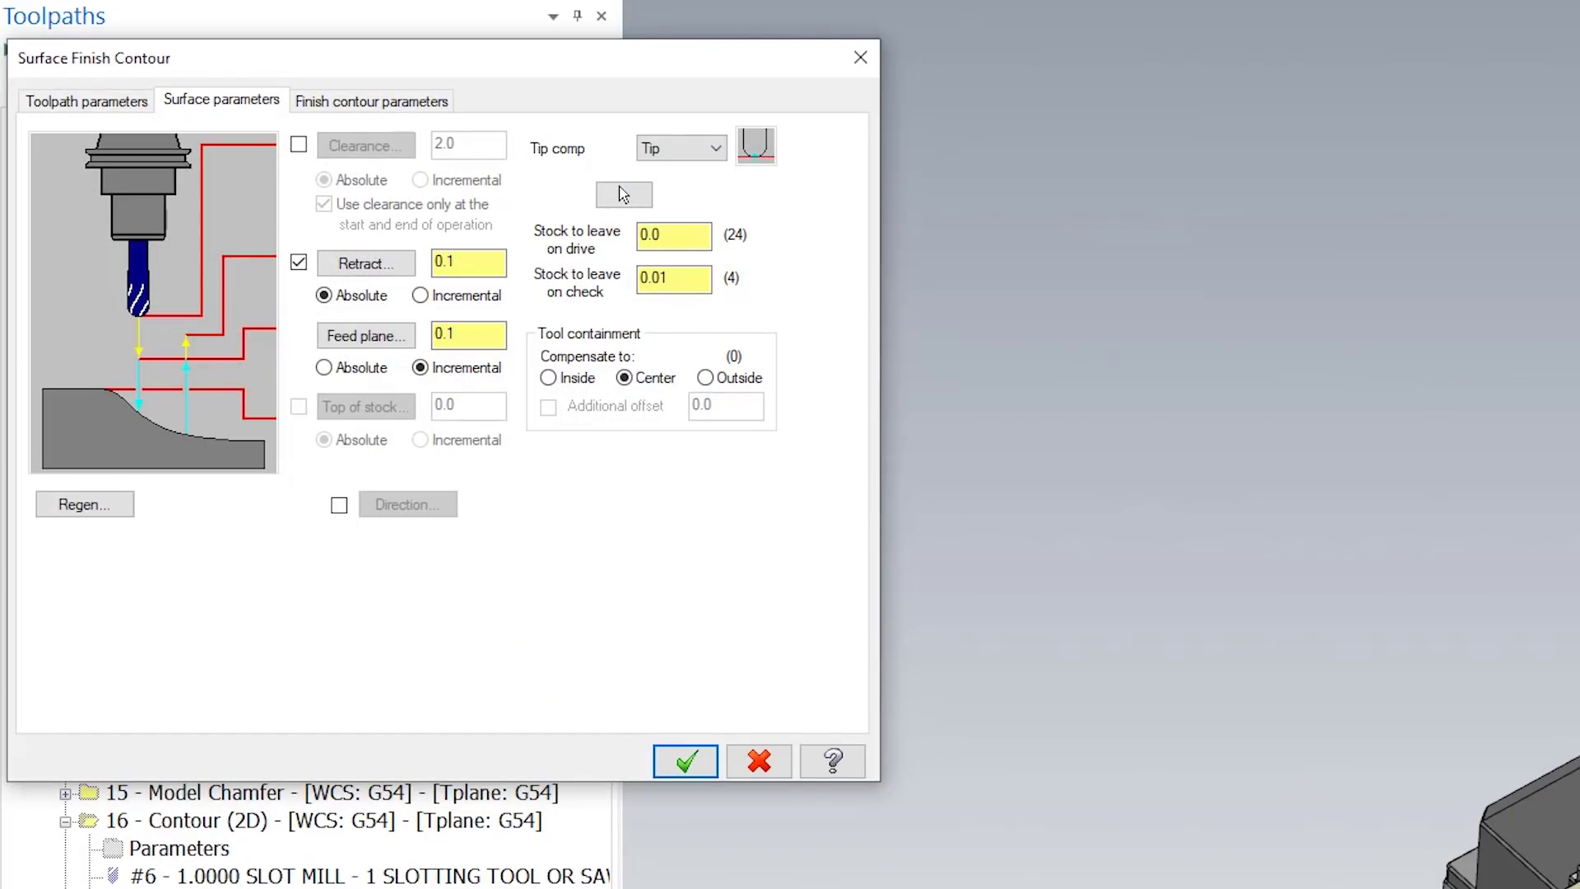
{"action": "left_click", "coordinate": [367, 102]}
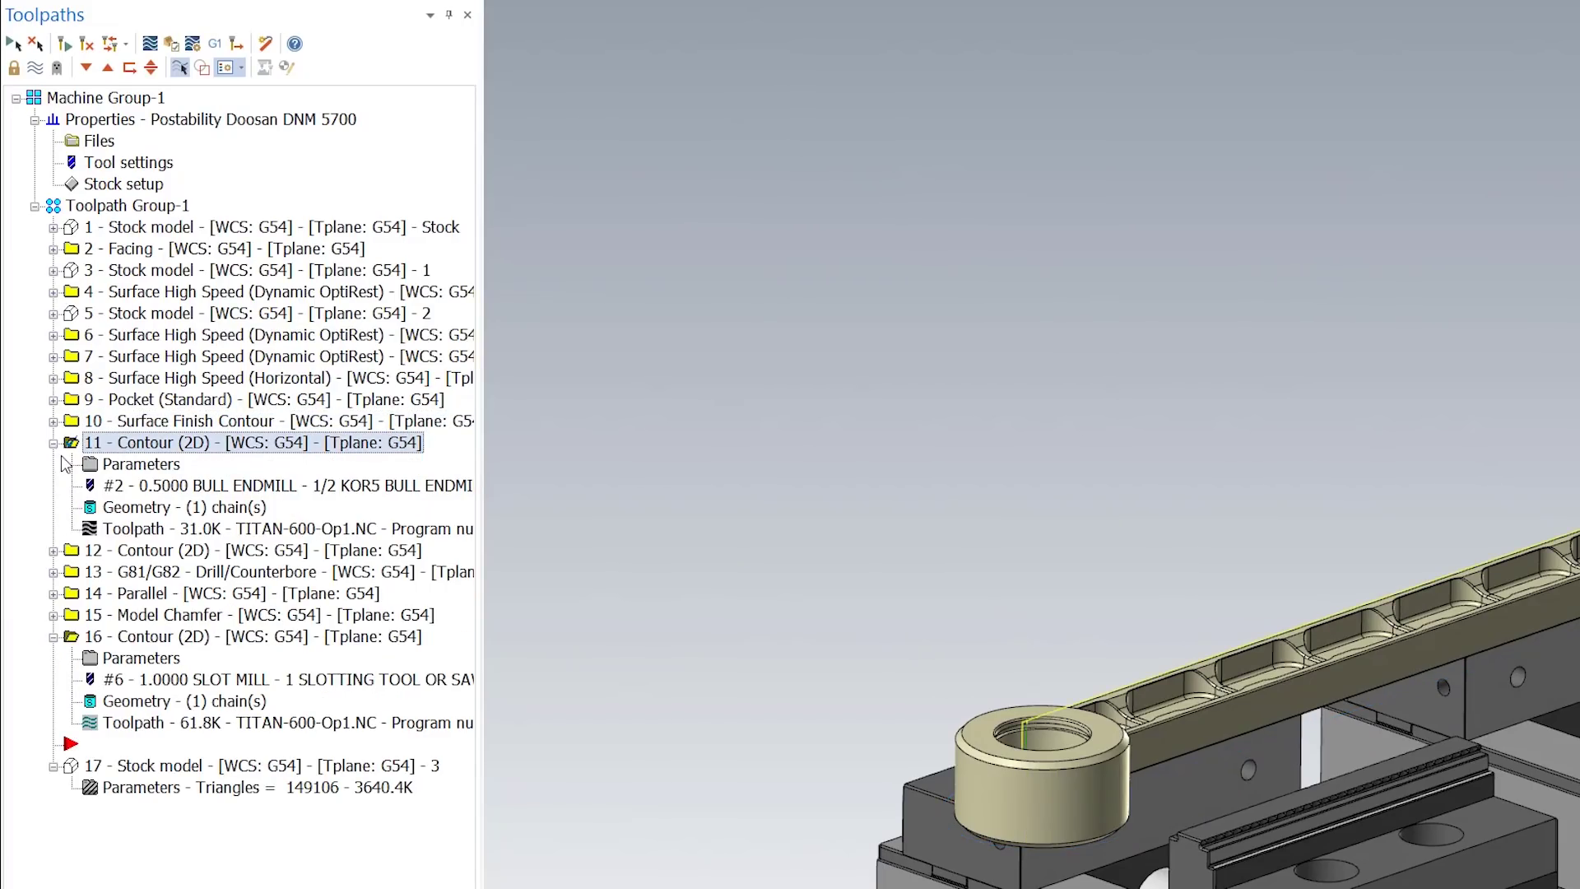
Inspect the toolpath of 2D Contour operation 11 on the part and open its parameters.
{"action": "middle_click_drag", "start_coordinate": [939, 546], "coordinate": [1218, 543]}
{"action": "scroll", "coordinate": [1381, 442], "scroll_direction": "up", "scroll_amount": 3}
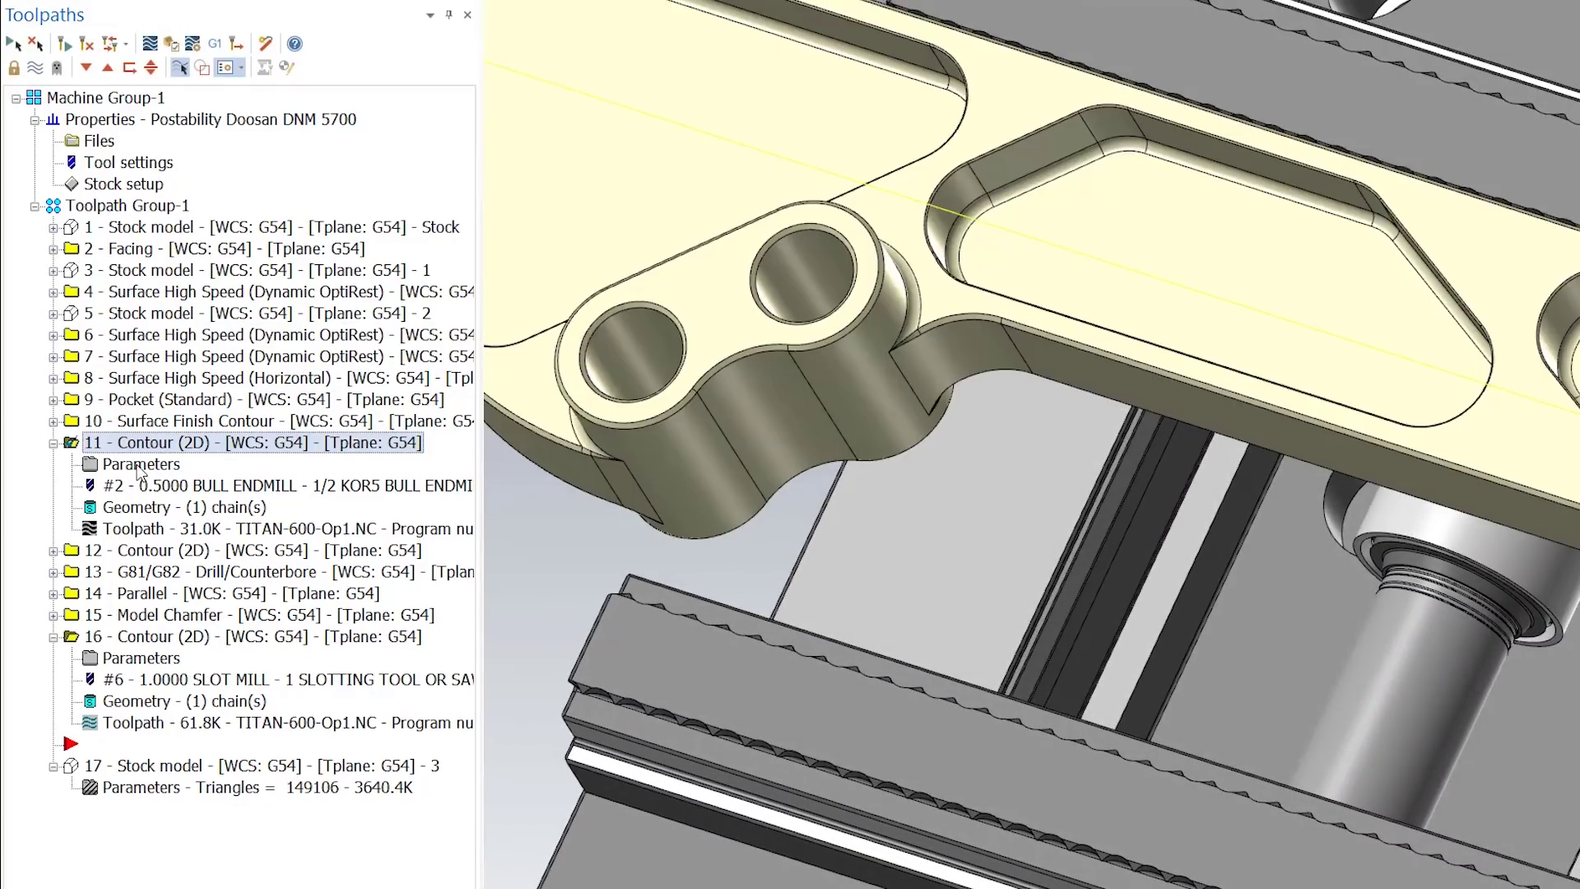
{"action": "left_click", "coordinate": [138, 467]}
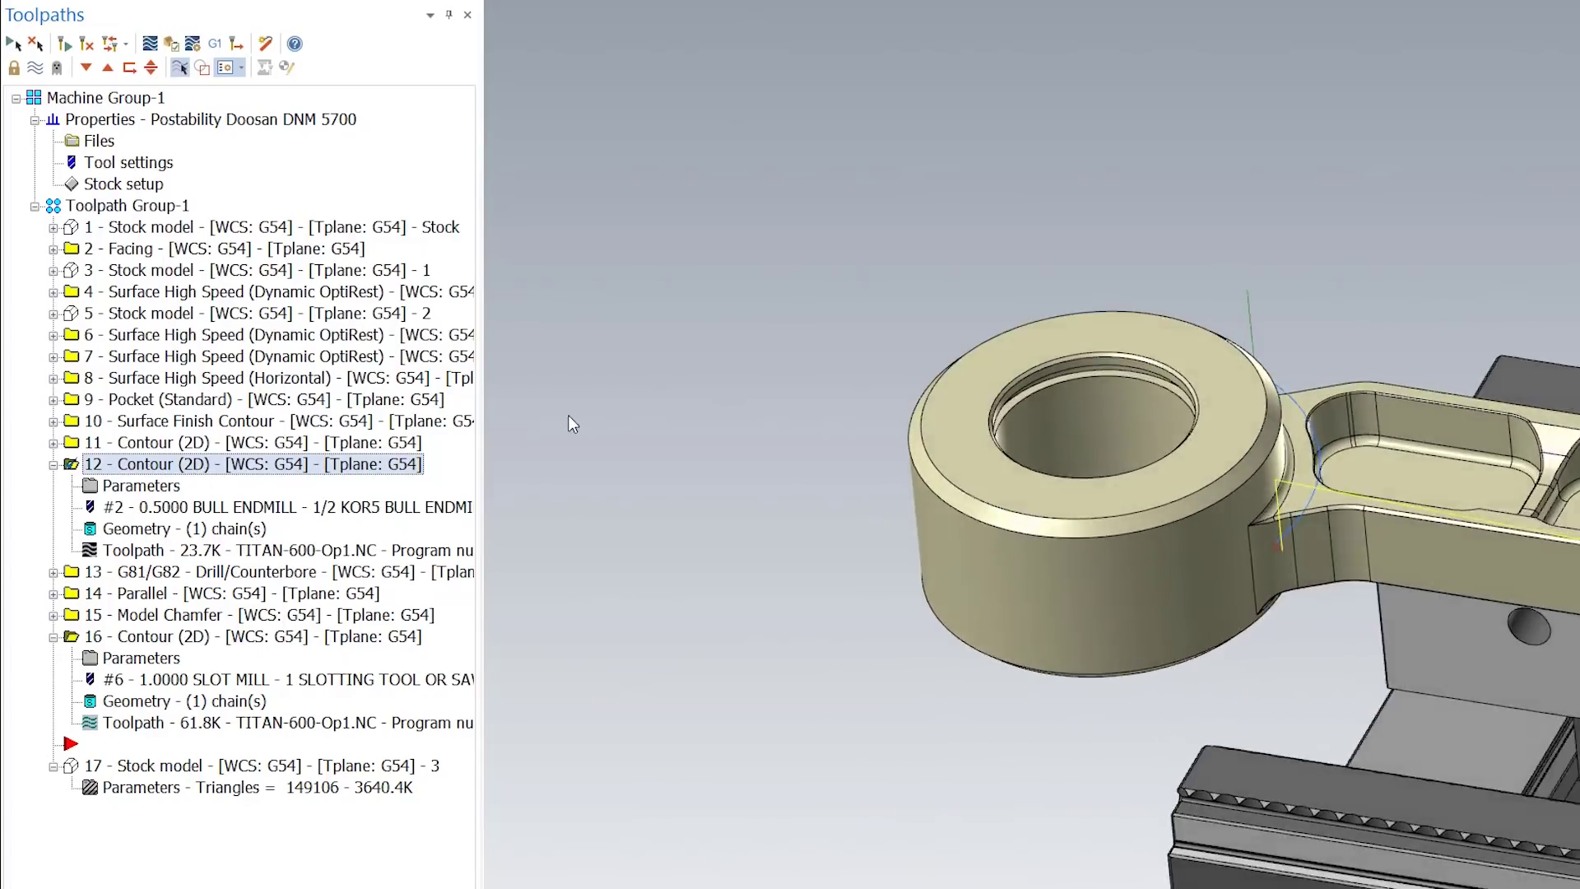
Inspect the toolpath of 2D Contour operation 12 around the round boss and open its parameters.
{"action": "middle_click_drag", "start_coordinate": [570, 418], "coordinate": [897, 364]}
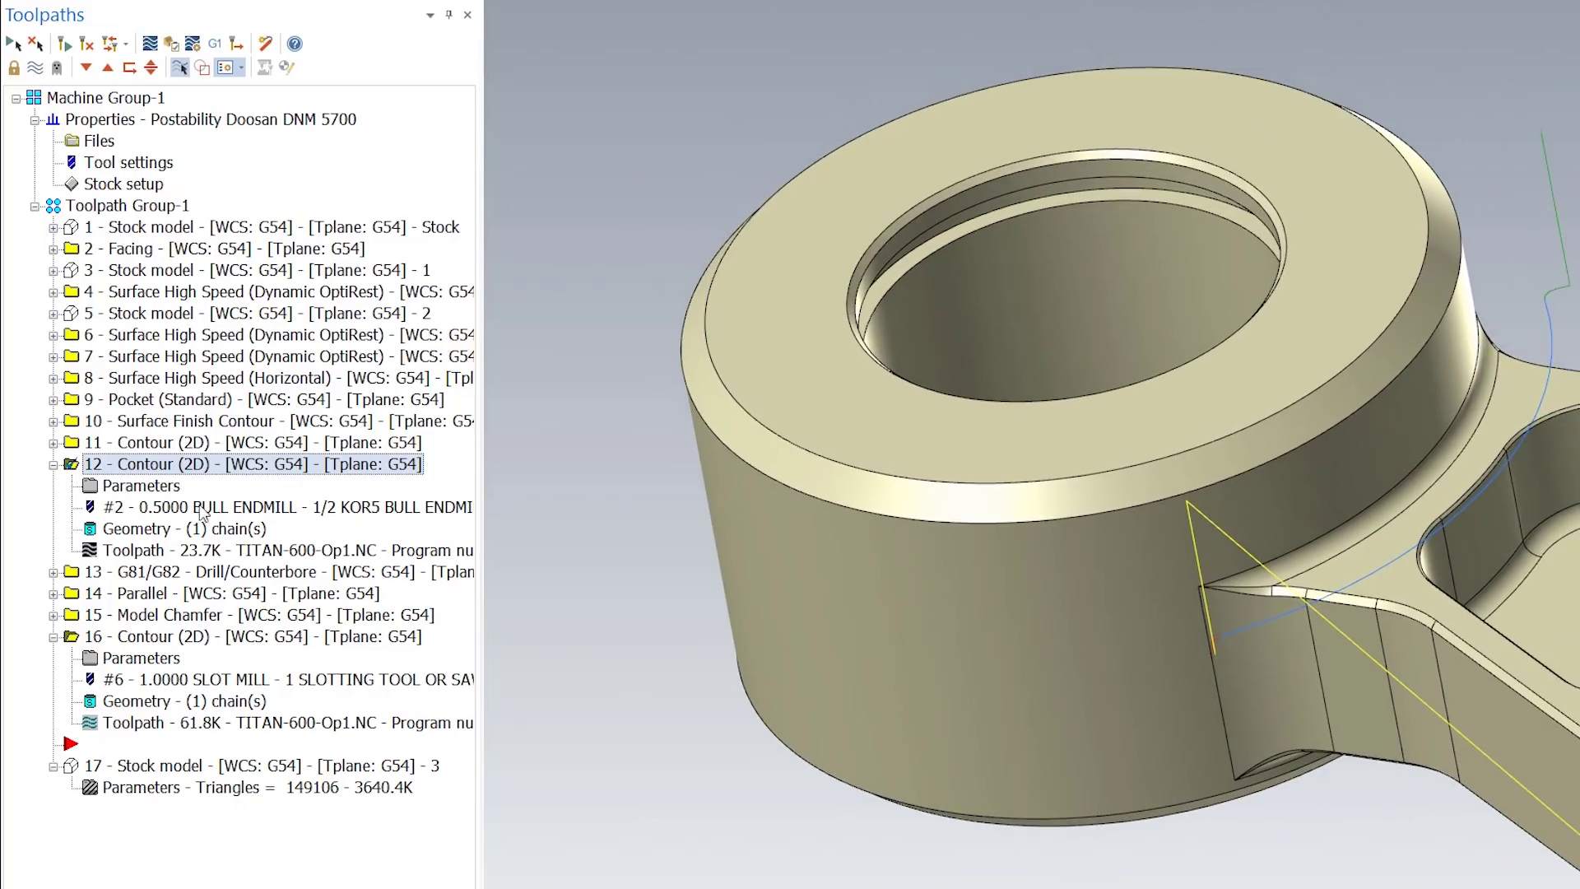
{"action": "middle_click_drag", "start_coordinate": [823, 482], "coordinate": [1535, 368]}
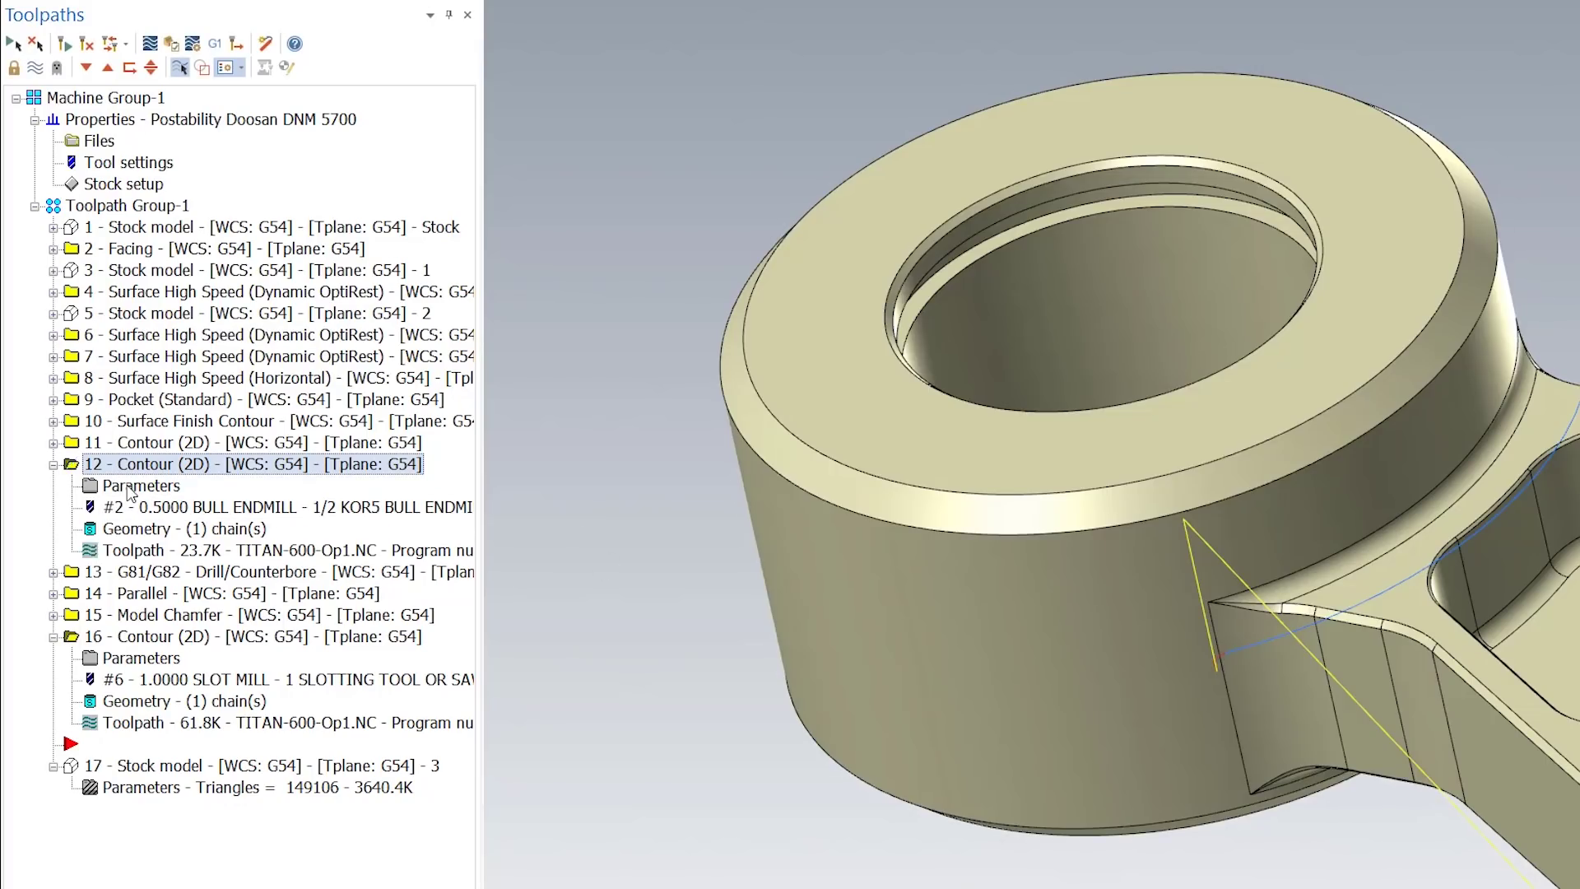
{"action": "left_click", "coordinate": [129, 489]}
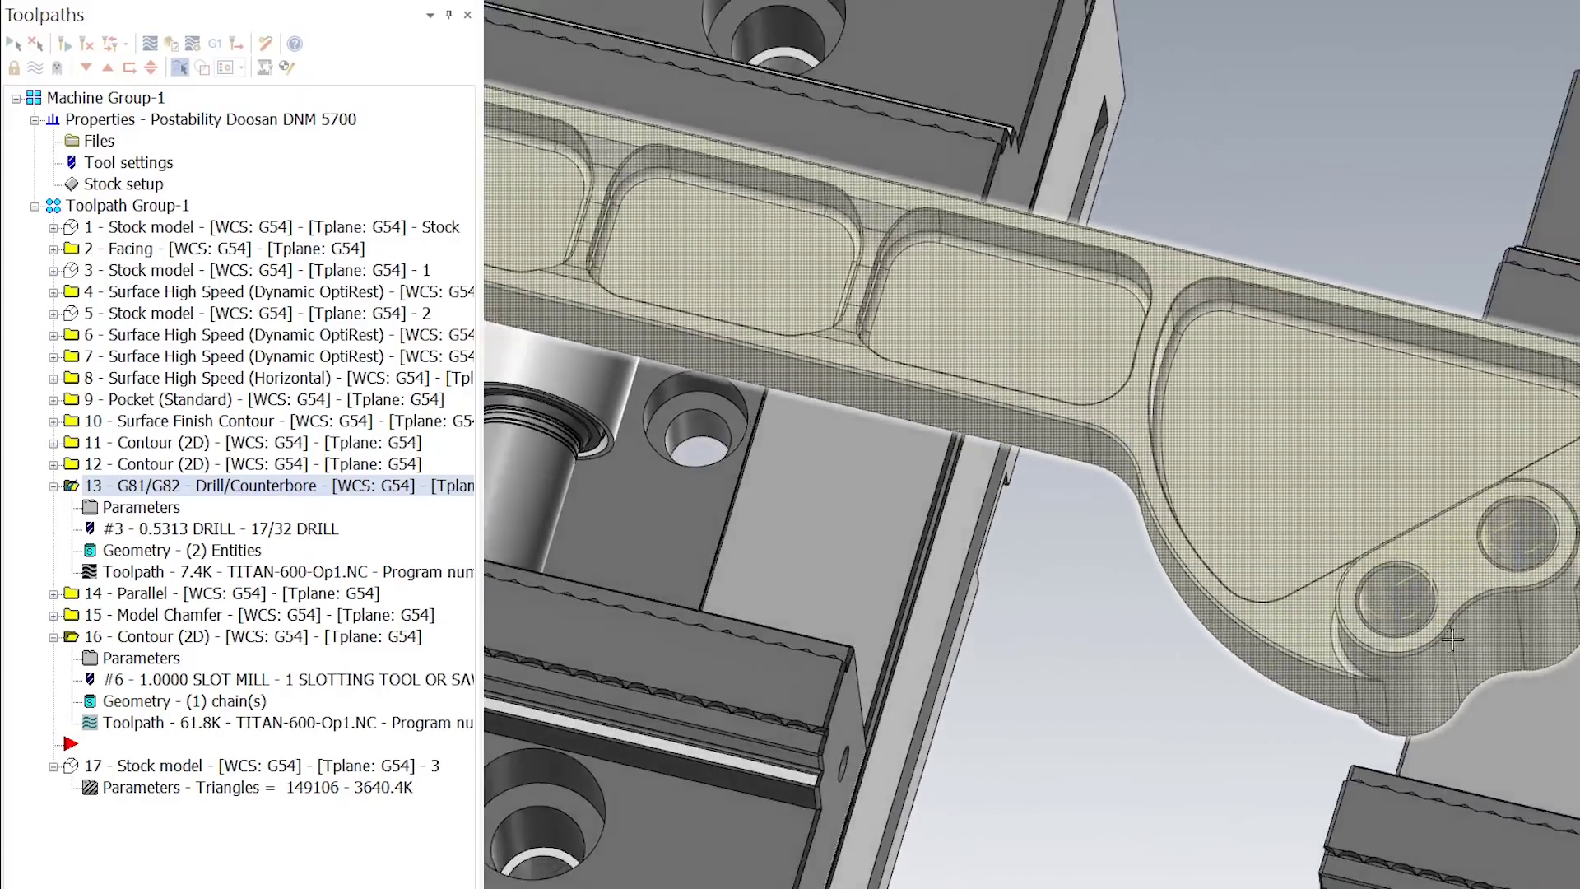
Inspect the two holes of the Drill/Counterbore operation and review its tool, cut parameters and coolant settings.
{"action": "scroll", "coordinate": [1452, 640], "scroll_direction": "up", "scroll_amount": 3}
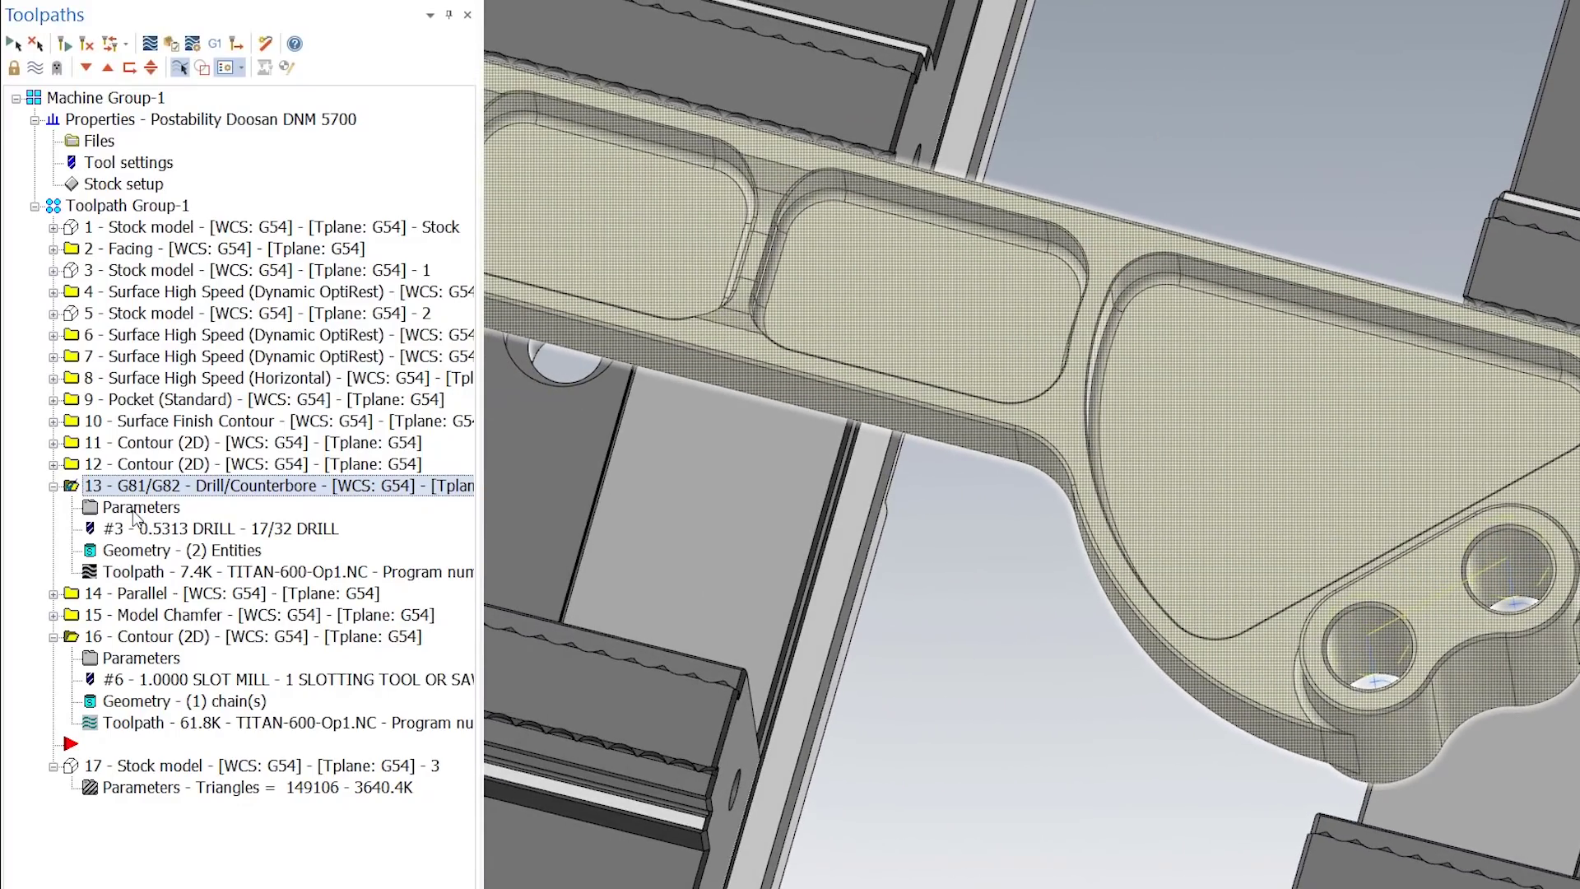
{"action": "left_click", "coordinate": [138, 507]}
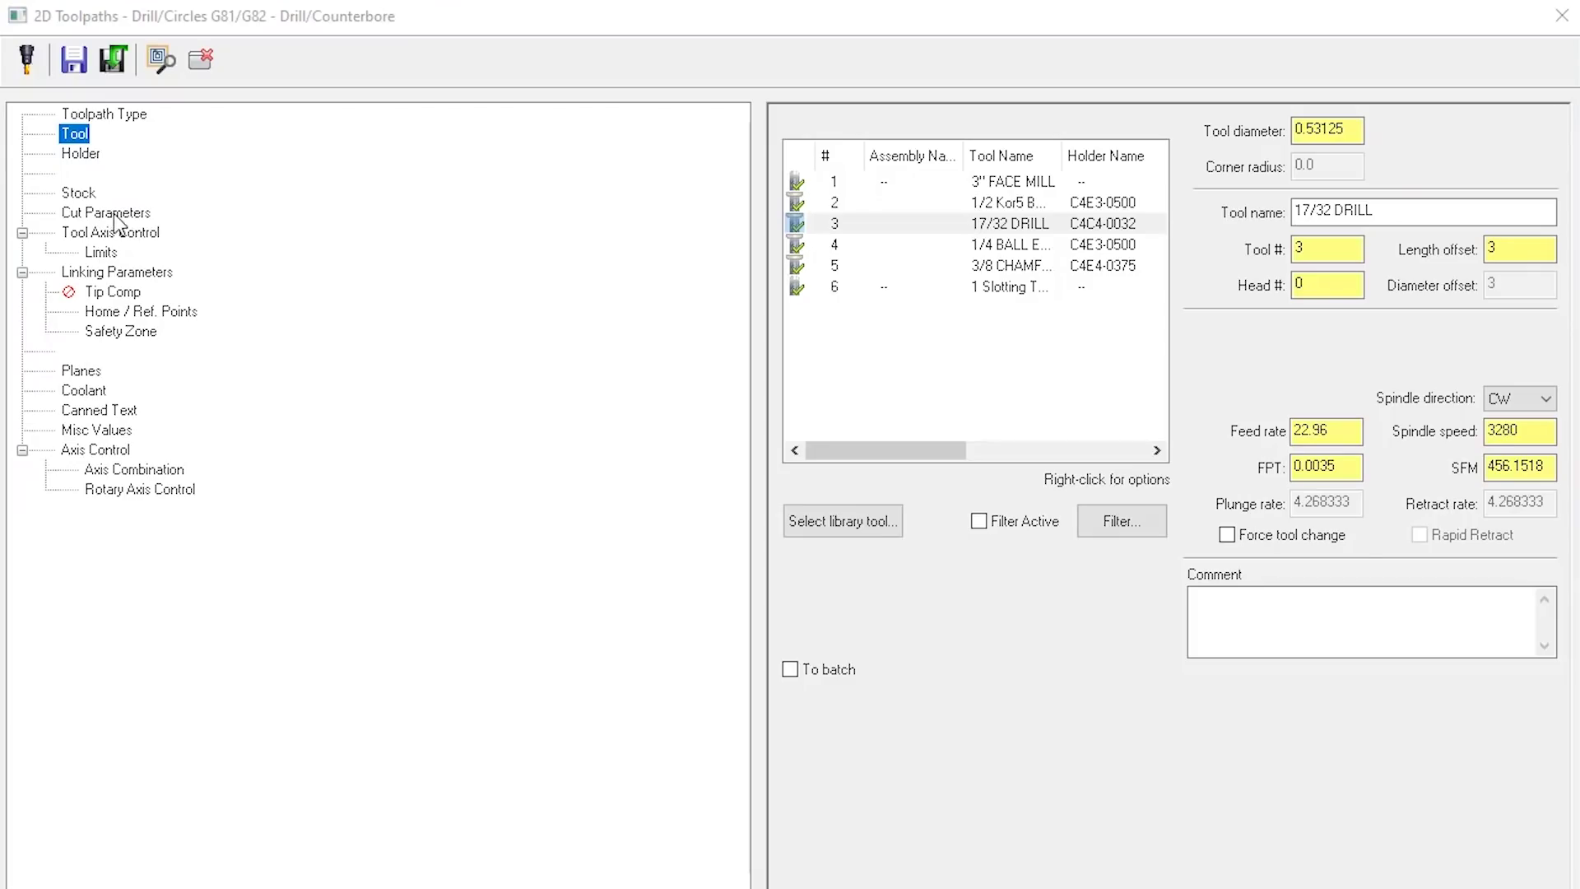
{"action": "left_click", "coordinate": [116, 216]}
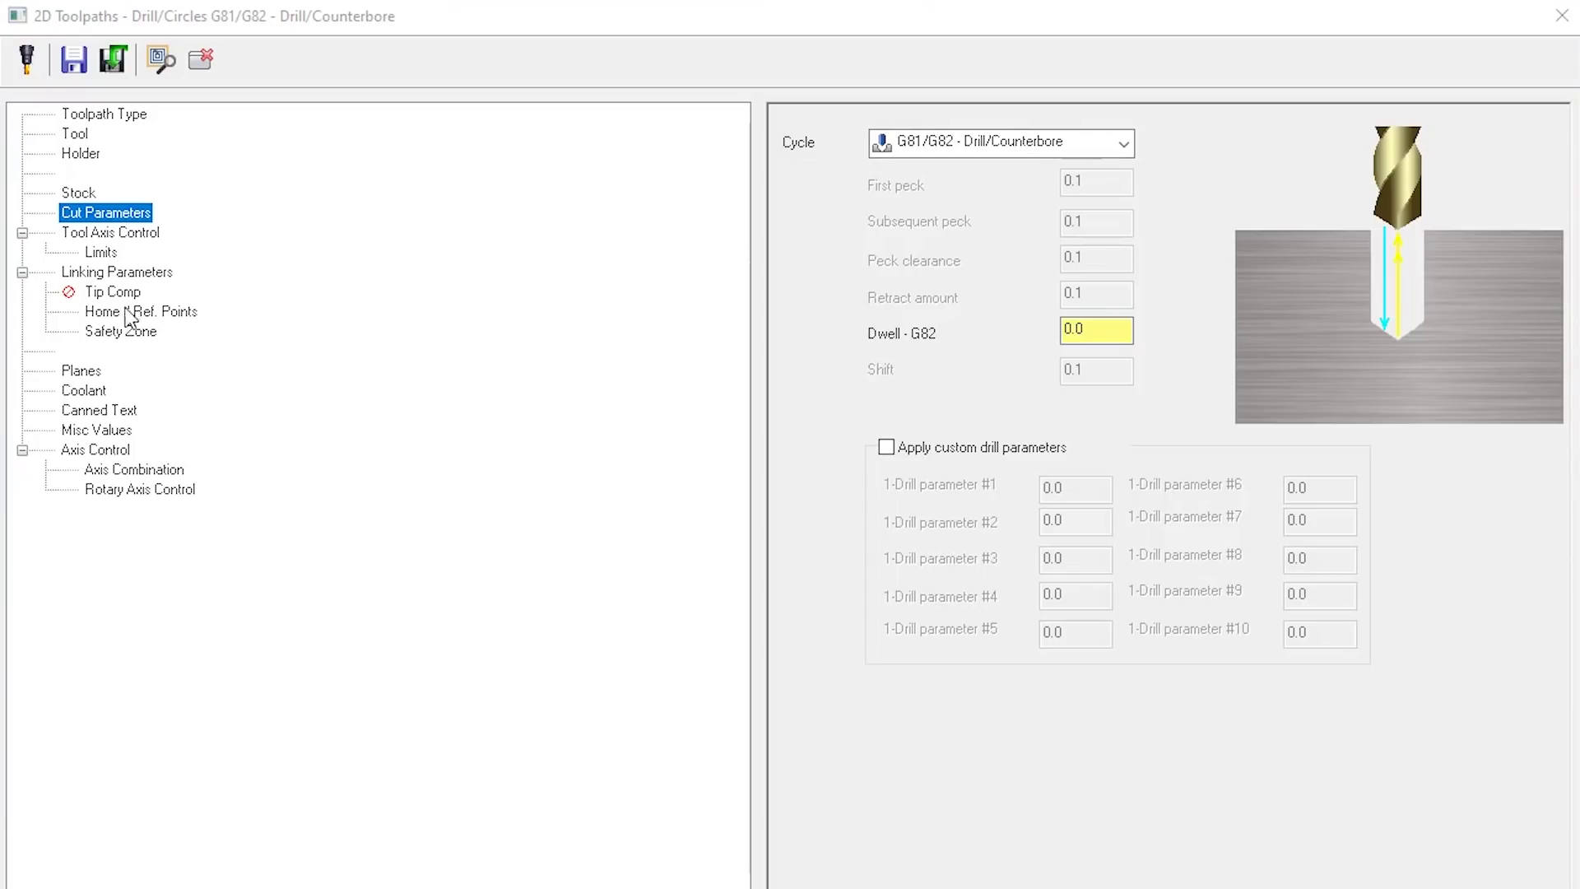
{"action": "left_click", "coordinate": [84, 391]}
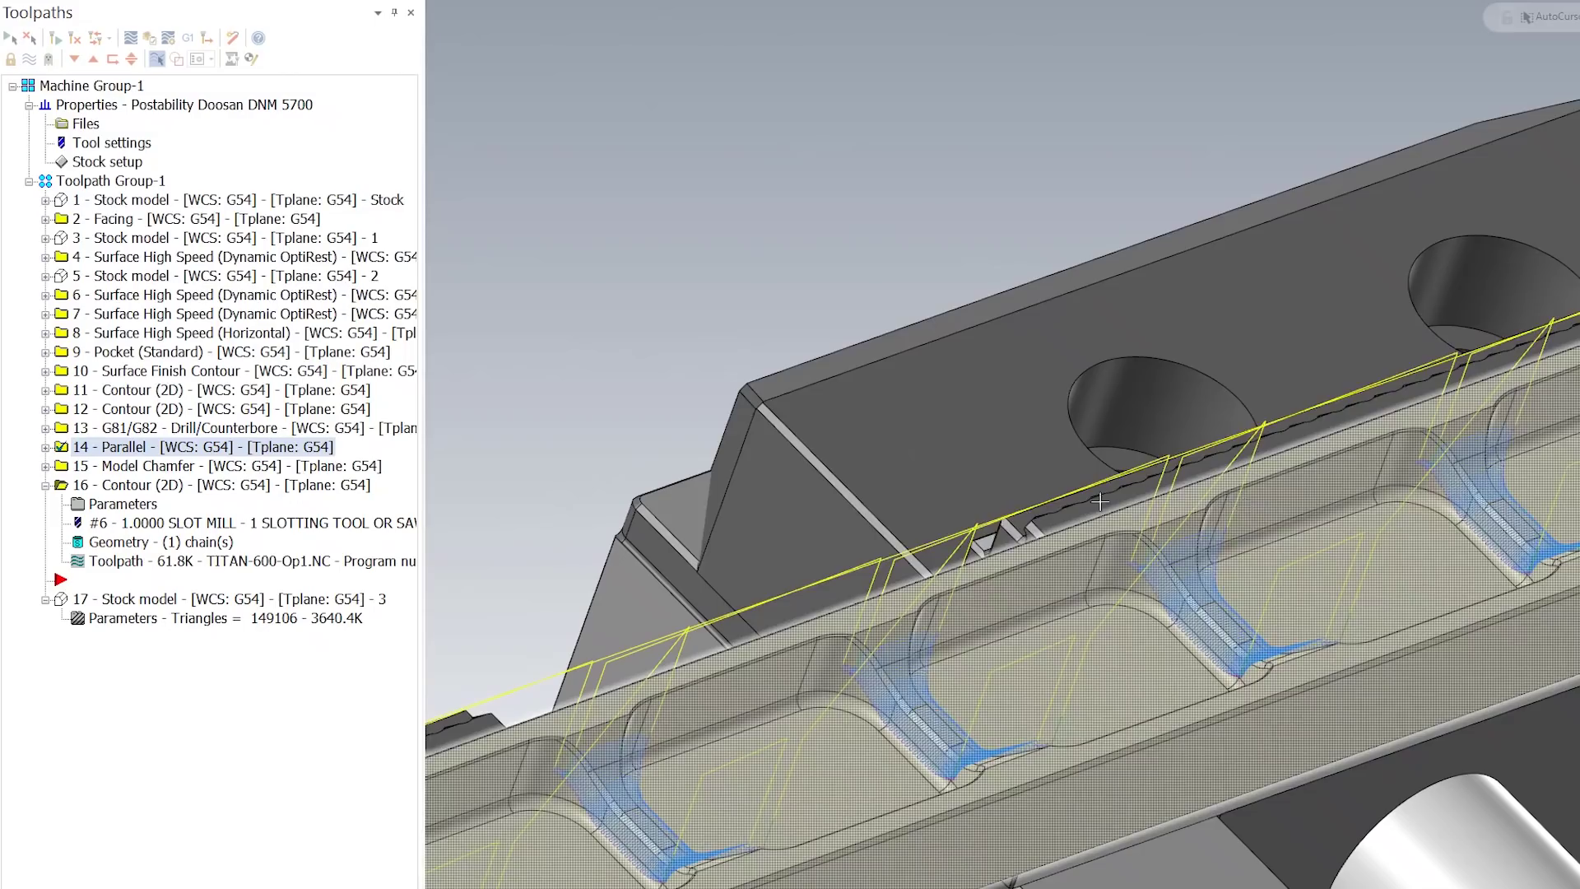
Inspect the Parallel operation's toolpath on the pocket ribs and review its cut pattern and selected drive surfaces.
{"action": "middle_click_drag", "start_coordinate": [1176, 584], "coordinate": [1336, 654]}
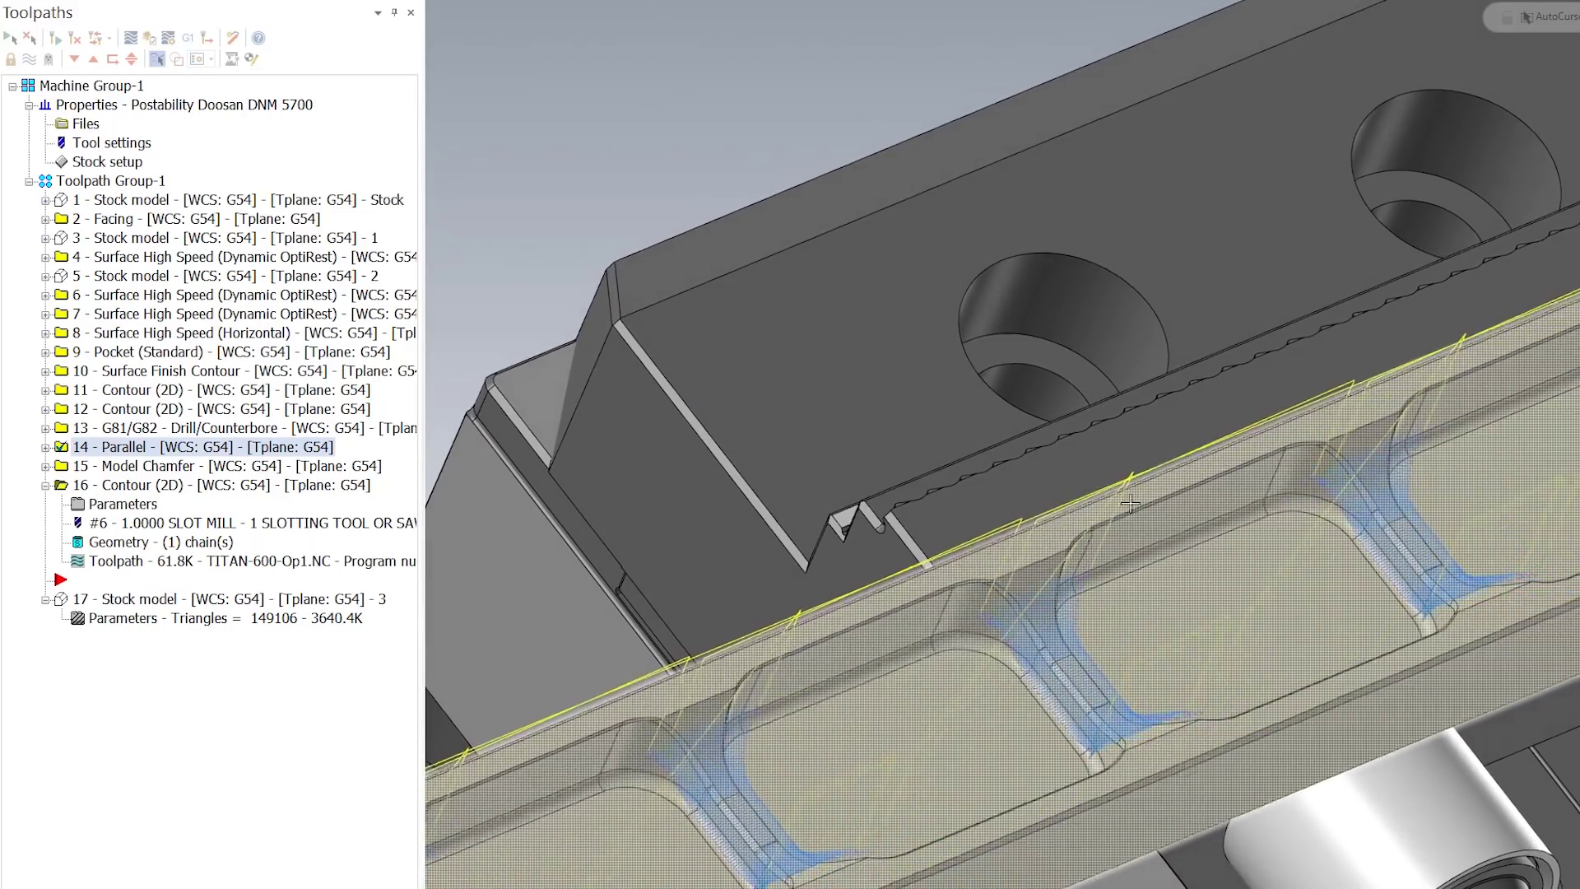
{"action": "left_click", "coordinate": [46, 447]}
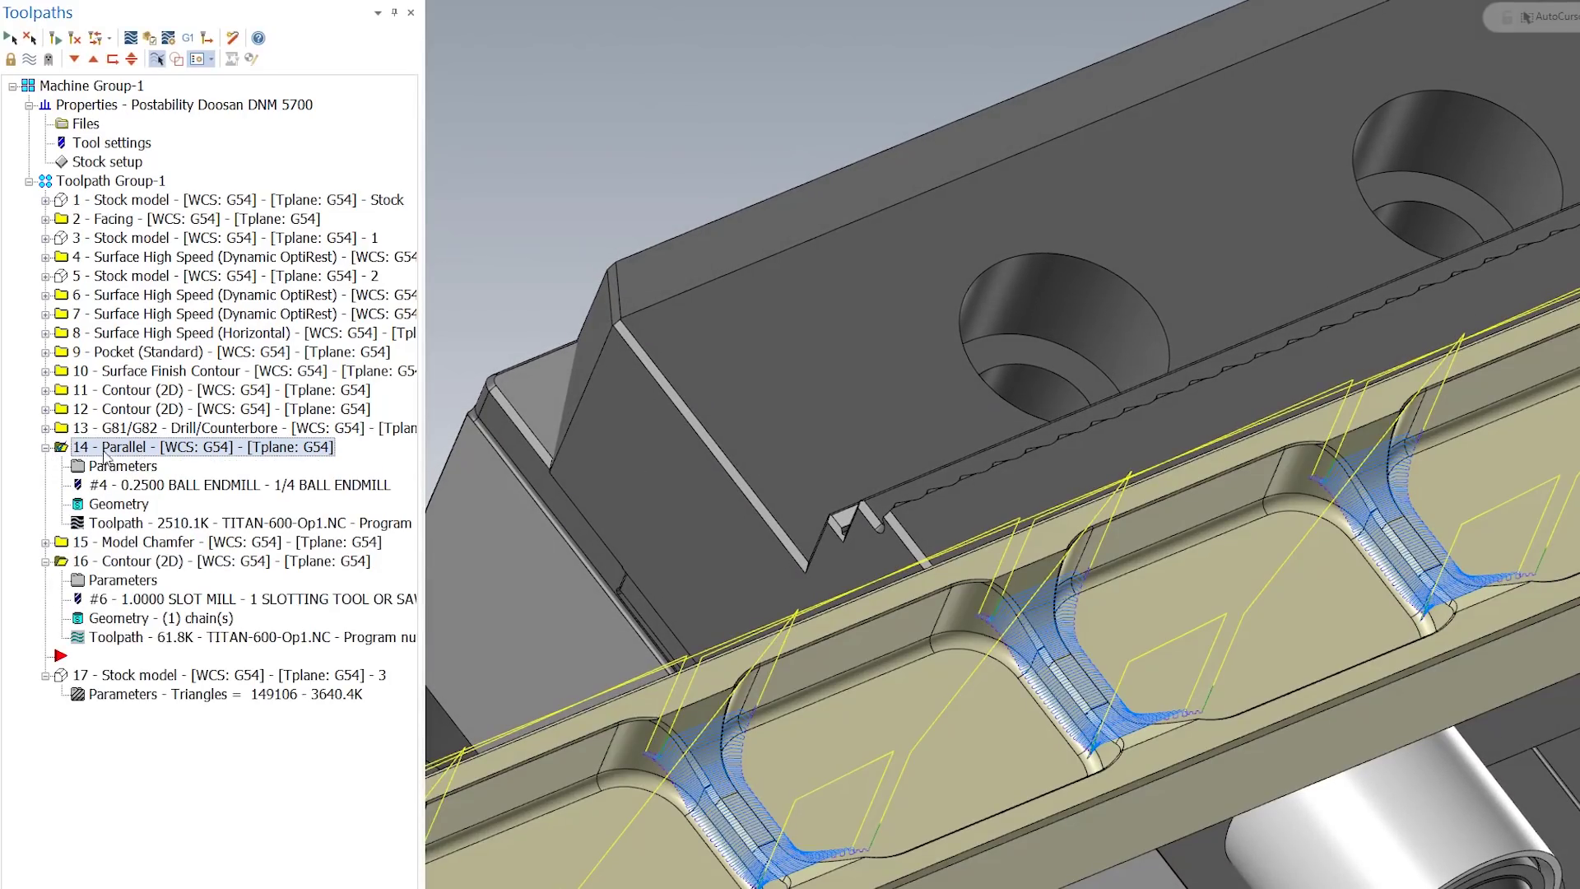
{"action": "left_click", "coordinate": [123, 466]}
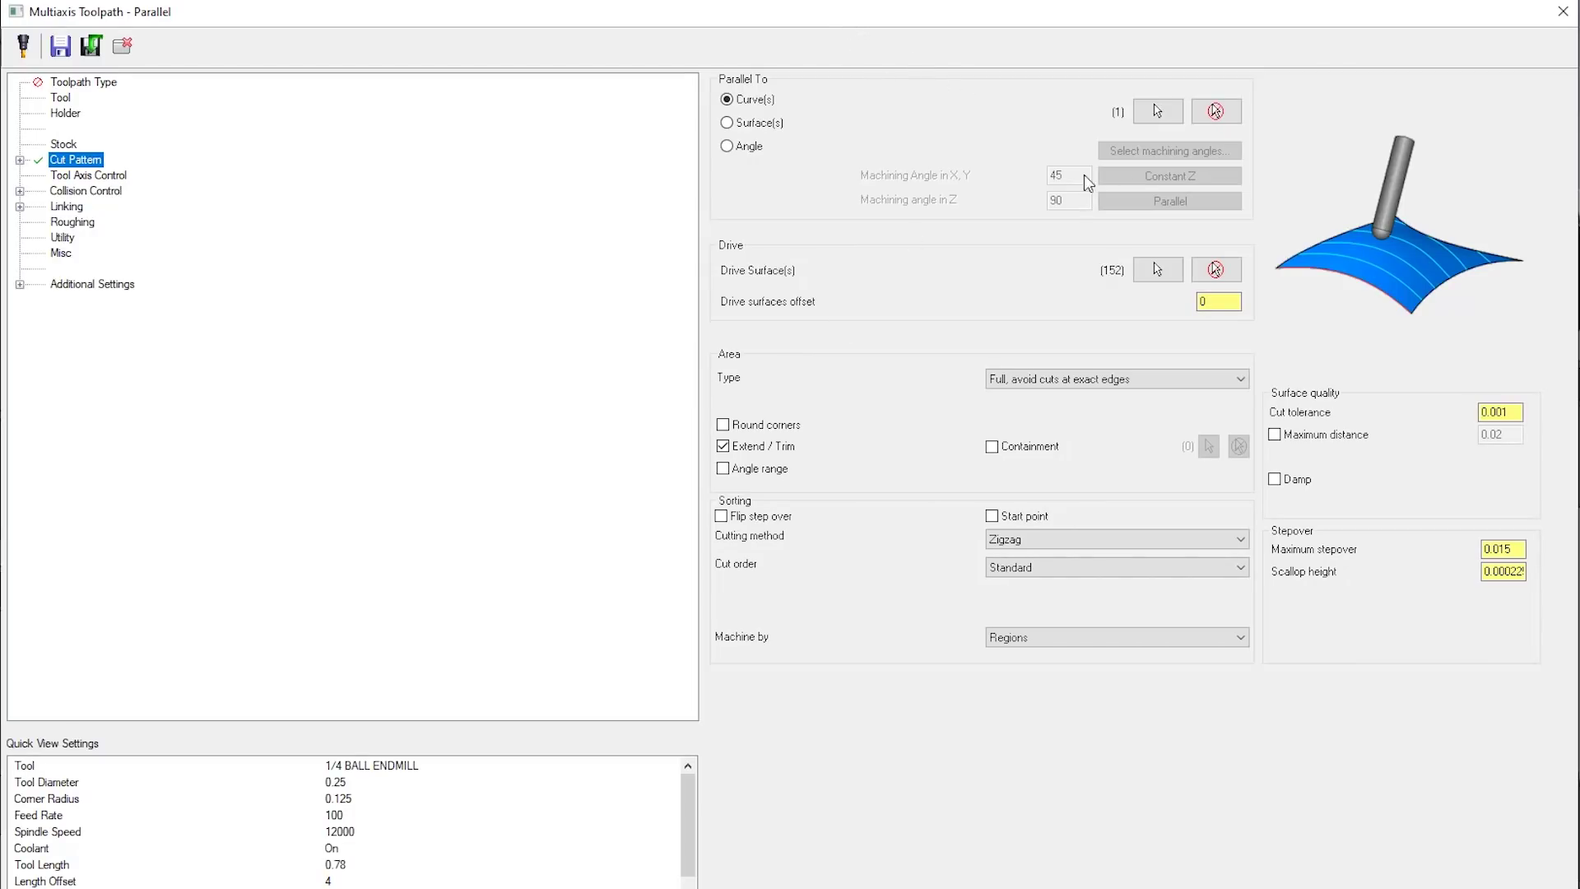
{"action": "left_click", "coordinate": [1151, 282]}
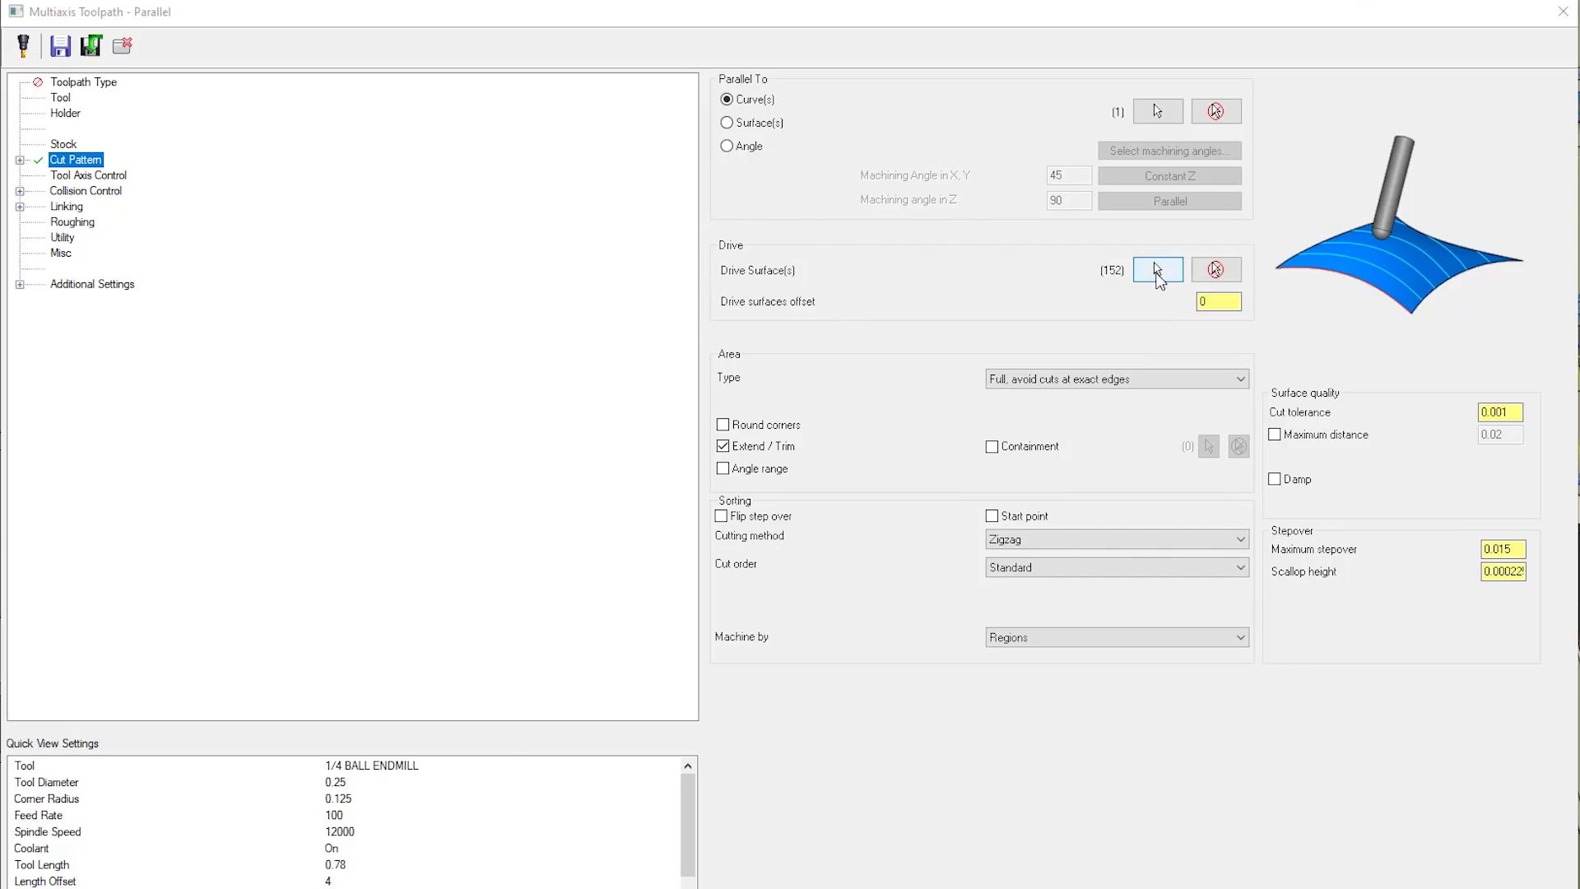
{"action": "left_click", "coordinate": [1158, 272]}
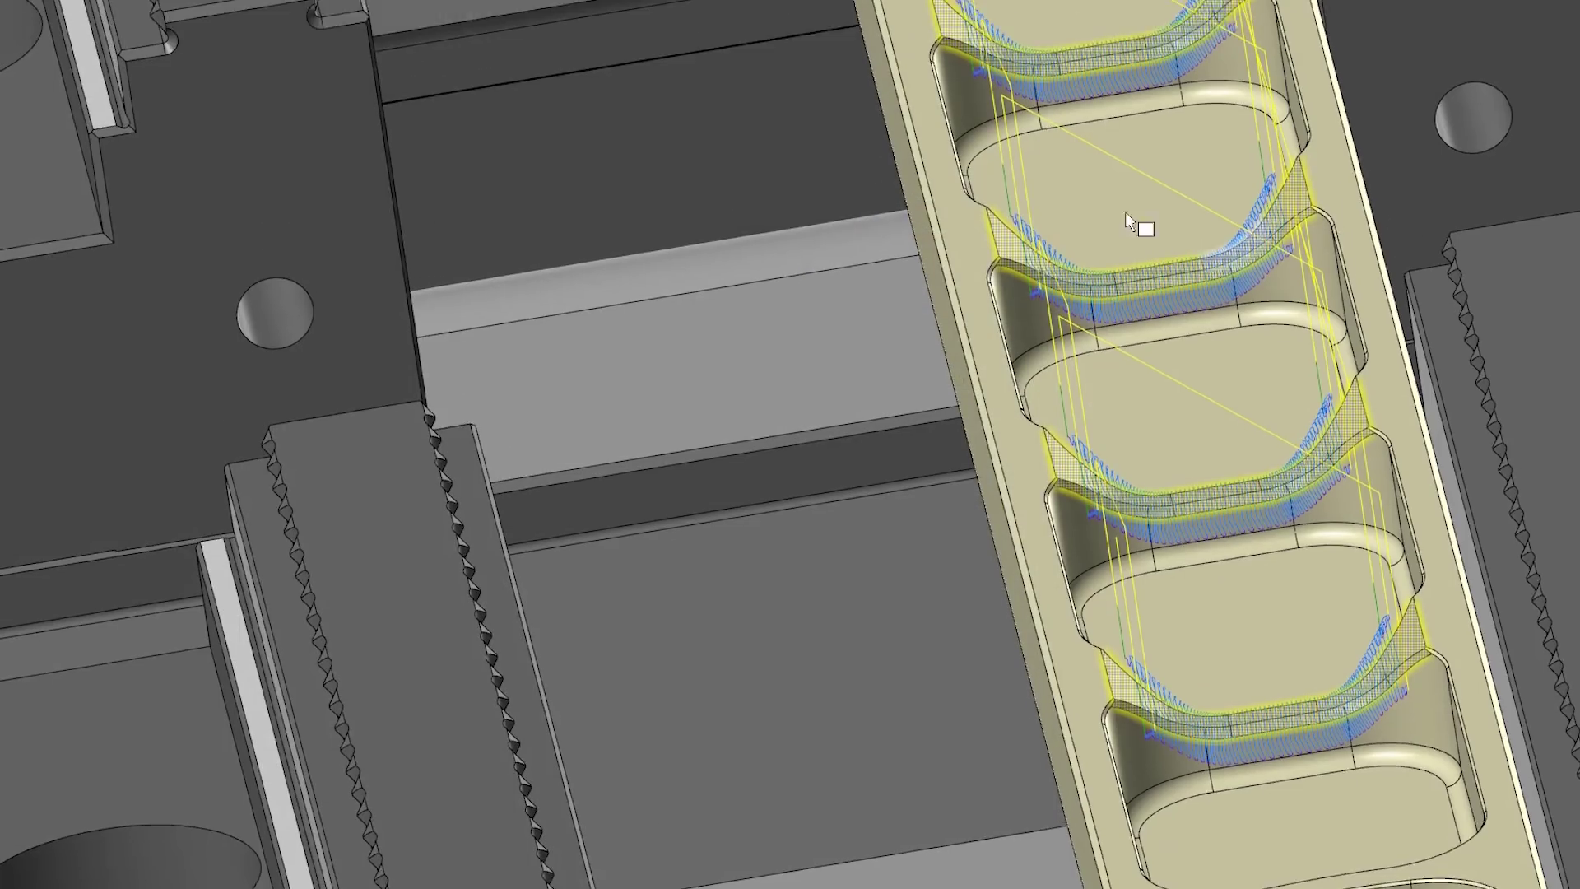
Inspect the selected drive surfaces along the pocket ribs and return to the Parallel operation's parameters.
{"action": "middle_click_drag", "start_coordinate": [1124, 211], "coordinate": [748, 281]}
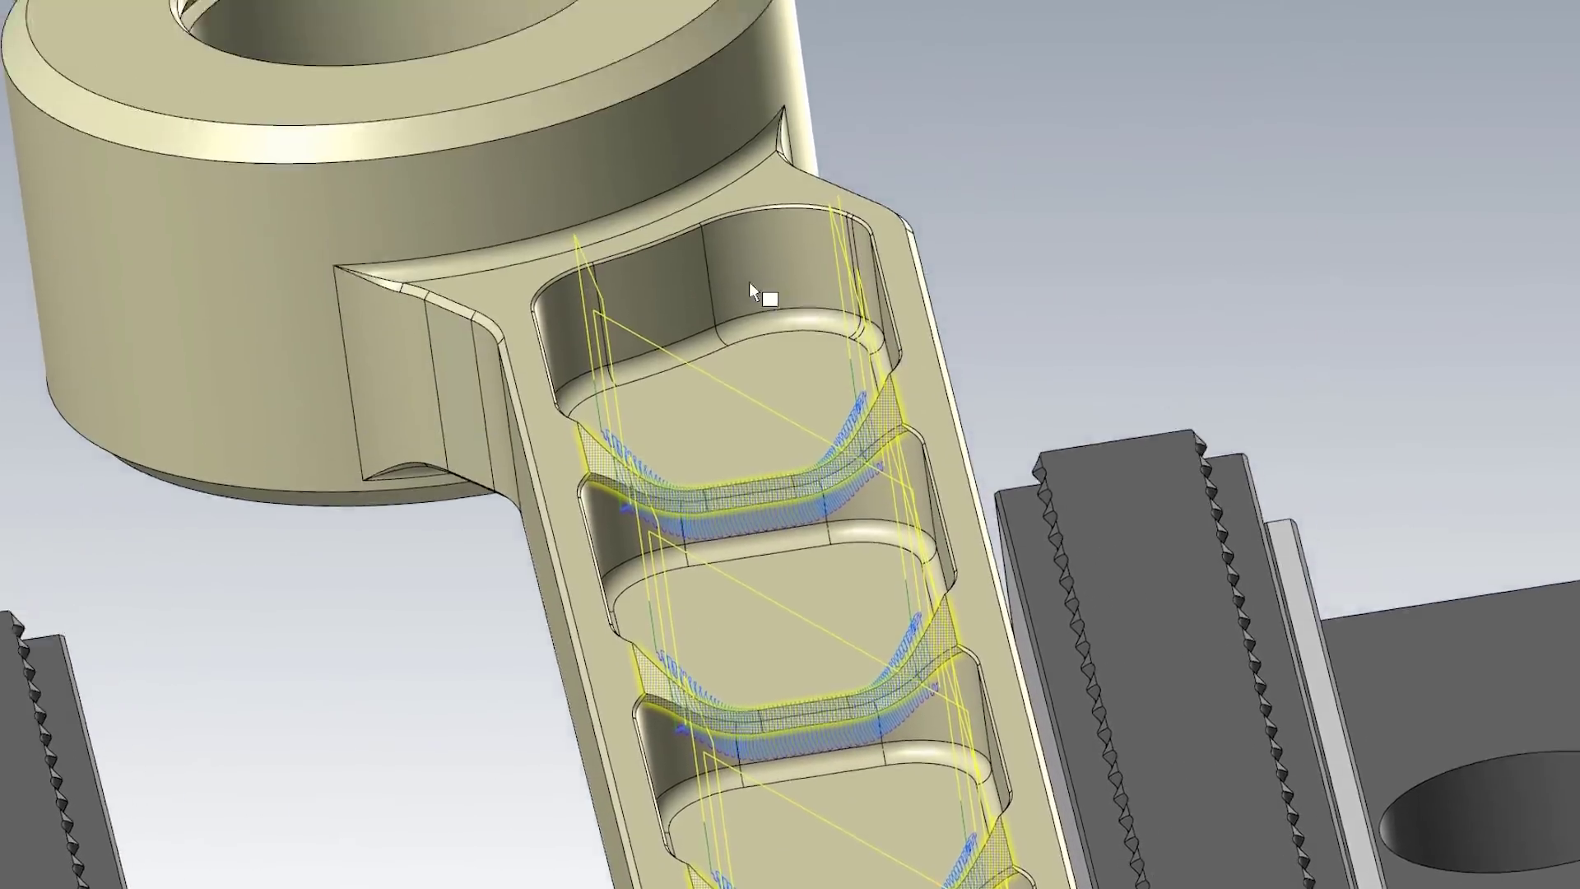
{"action": "scroll", "coordinate": [749, 281], "scroll_direction": "down", "scroll_amount": 3}
{"action": "key", "text": "Return"}
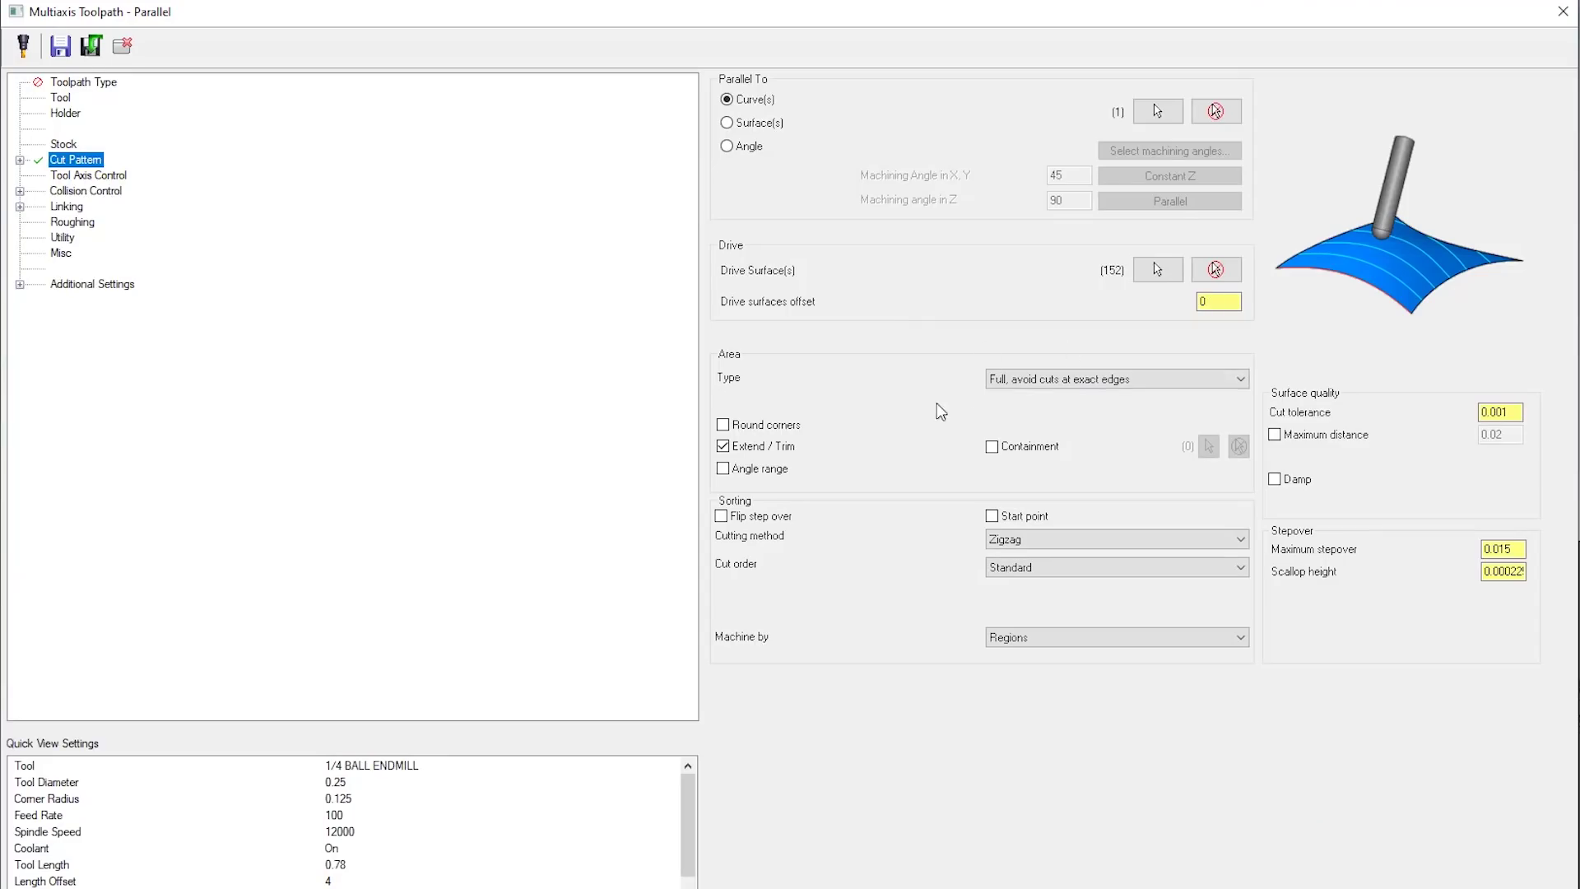
Review the Parallel operation's tool axis control, keeping the 3 Axis output format, and open its collision control settings.
{"action": "left_click", "coordinate": [116, 180]}
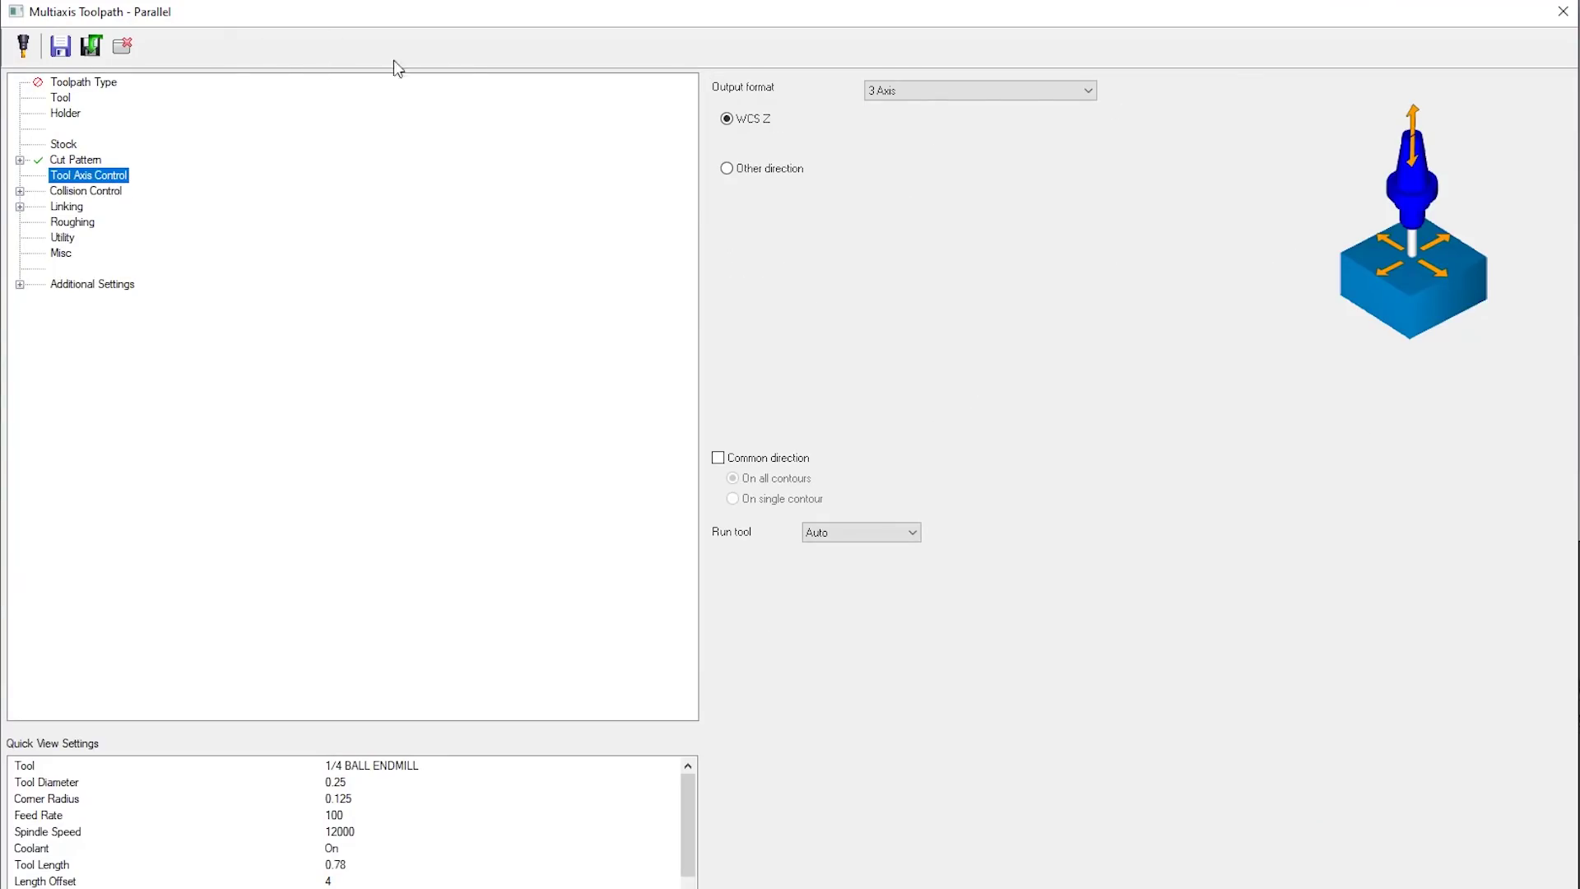
{"action": "left_click", "coordinate": [877, 92]}
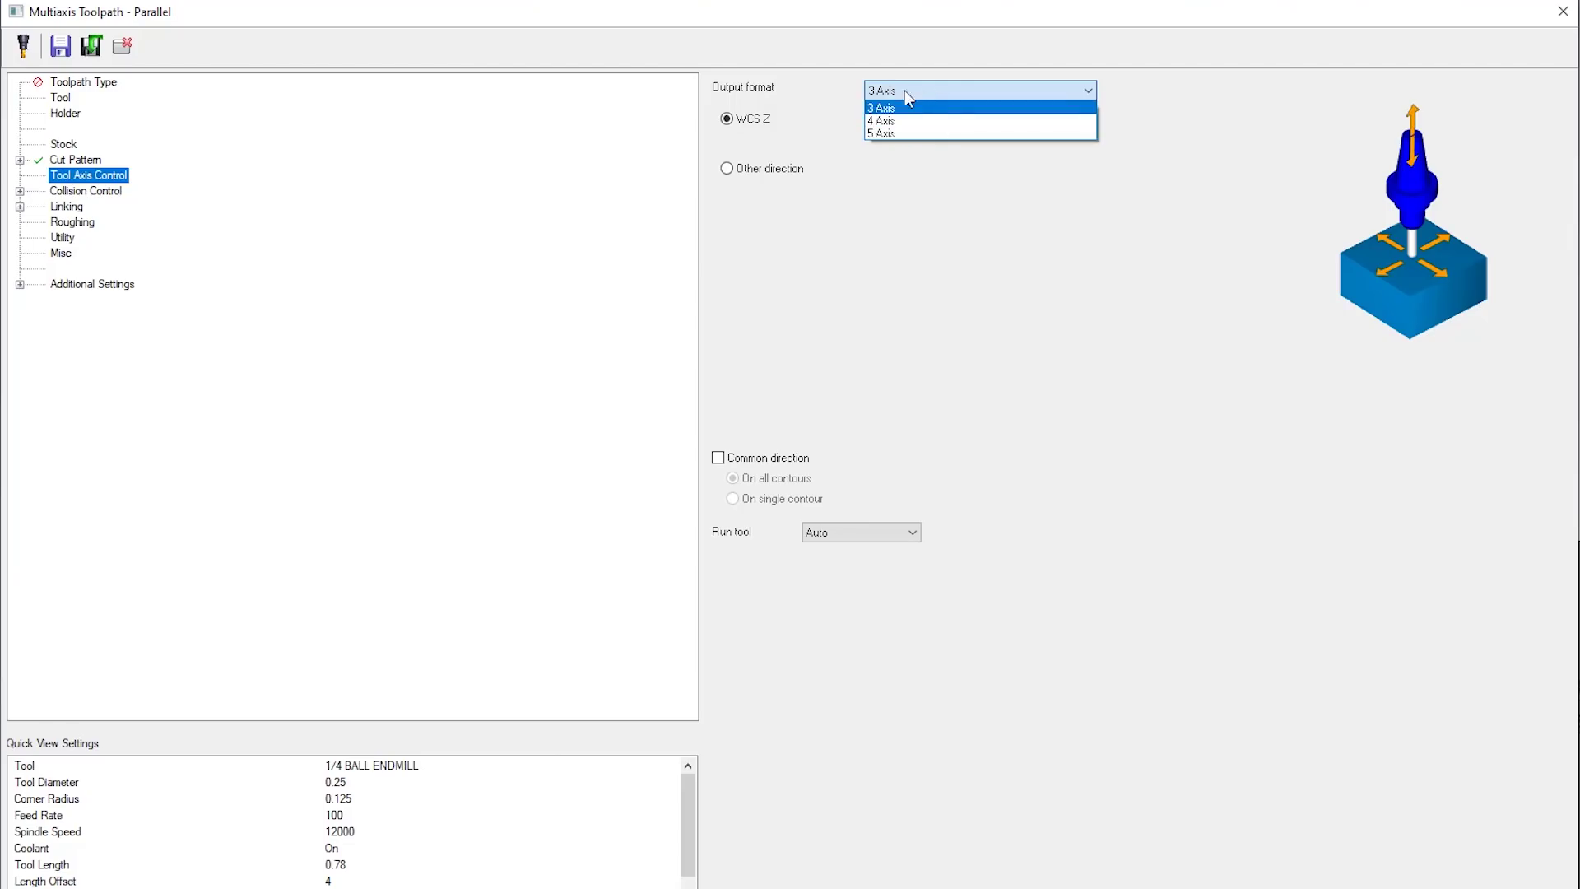
{"action": "left_click", "coordinate": [884, 112]}
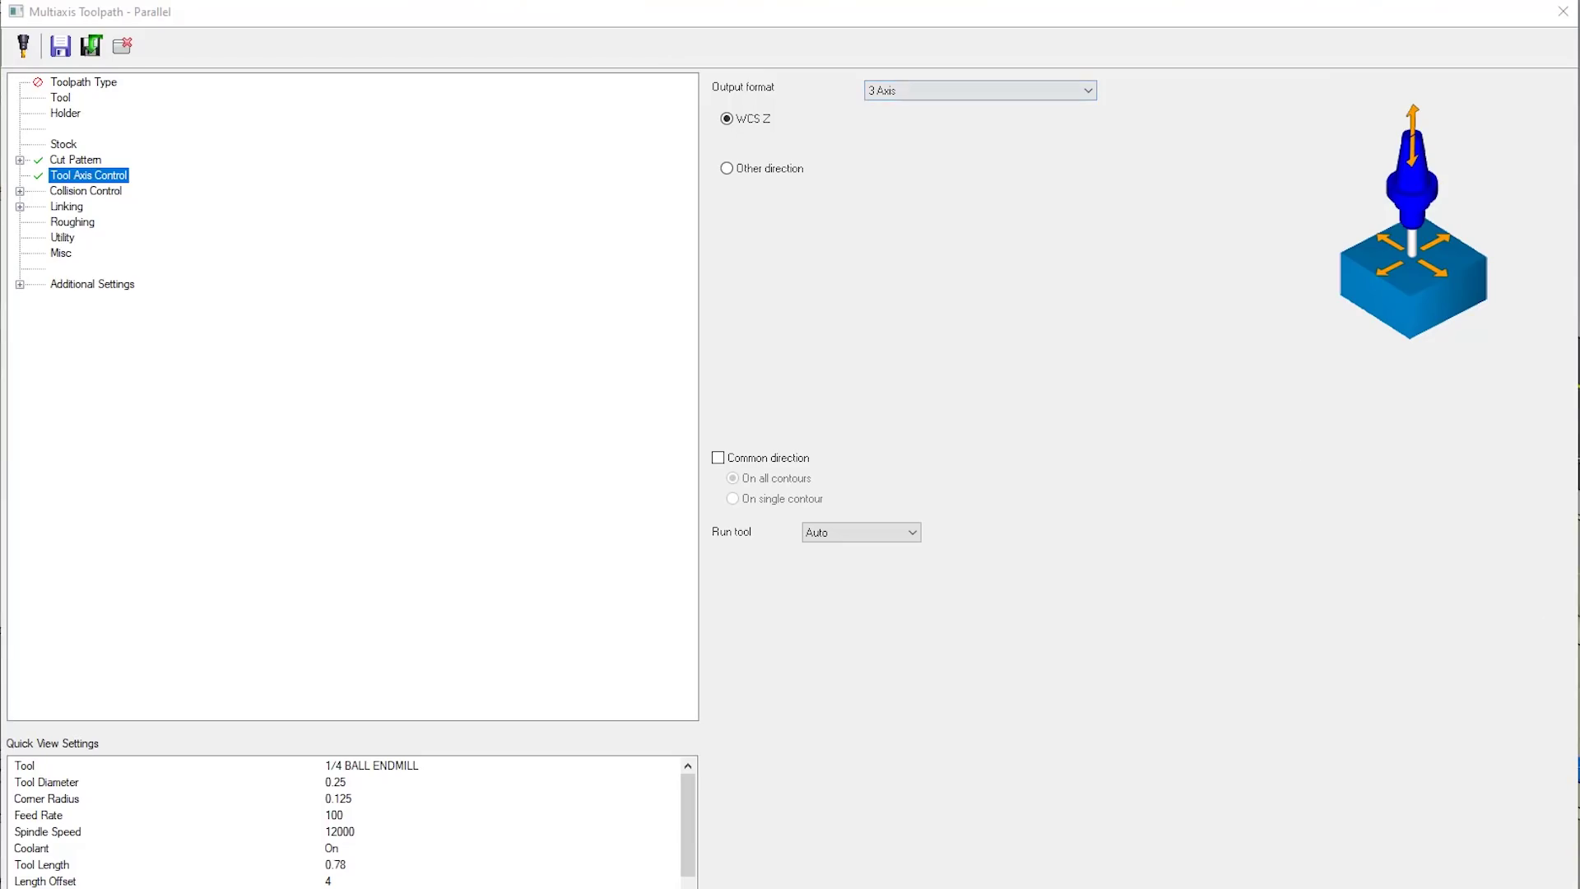
{"action": "left_click", "coordinate": [88, 192]}
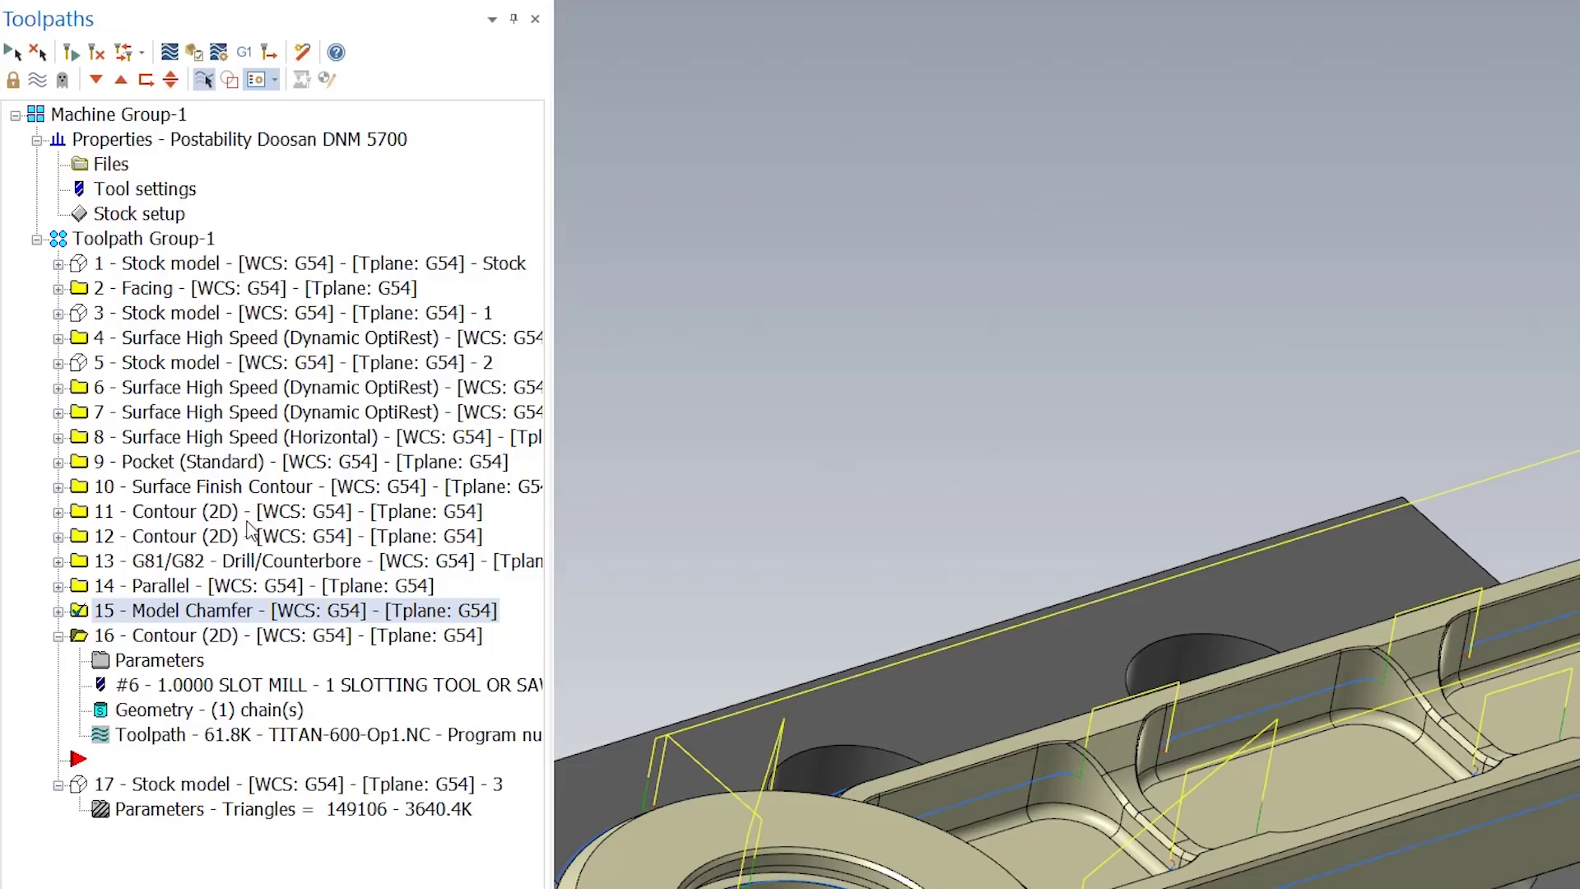
Expand Model Chamfer operation 15 and review its toolpath type, tool and cut parameters.
{"action": "middle_click_drag", "start_coordinate": [650, 499], "coordinate": [847, 469]}
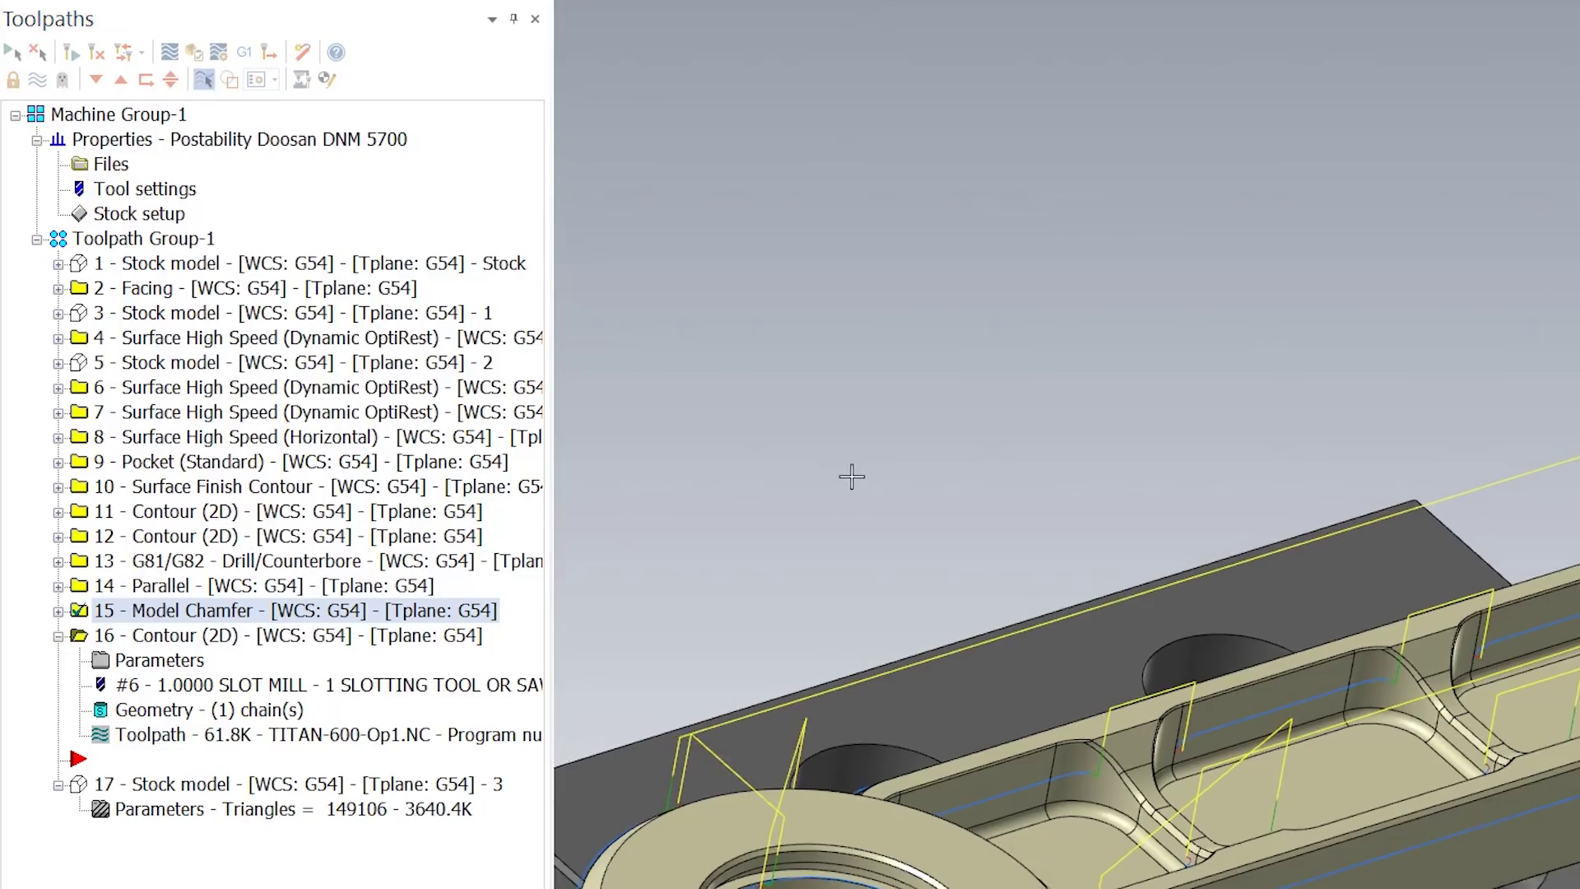
{"action": "left_click", "coordinate": [58, 611]}
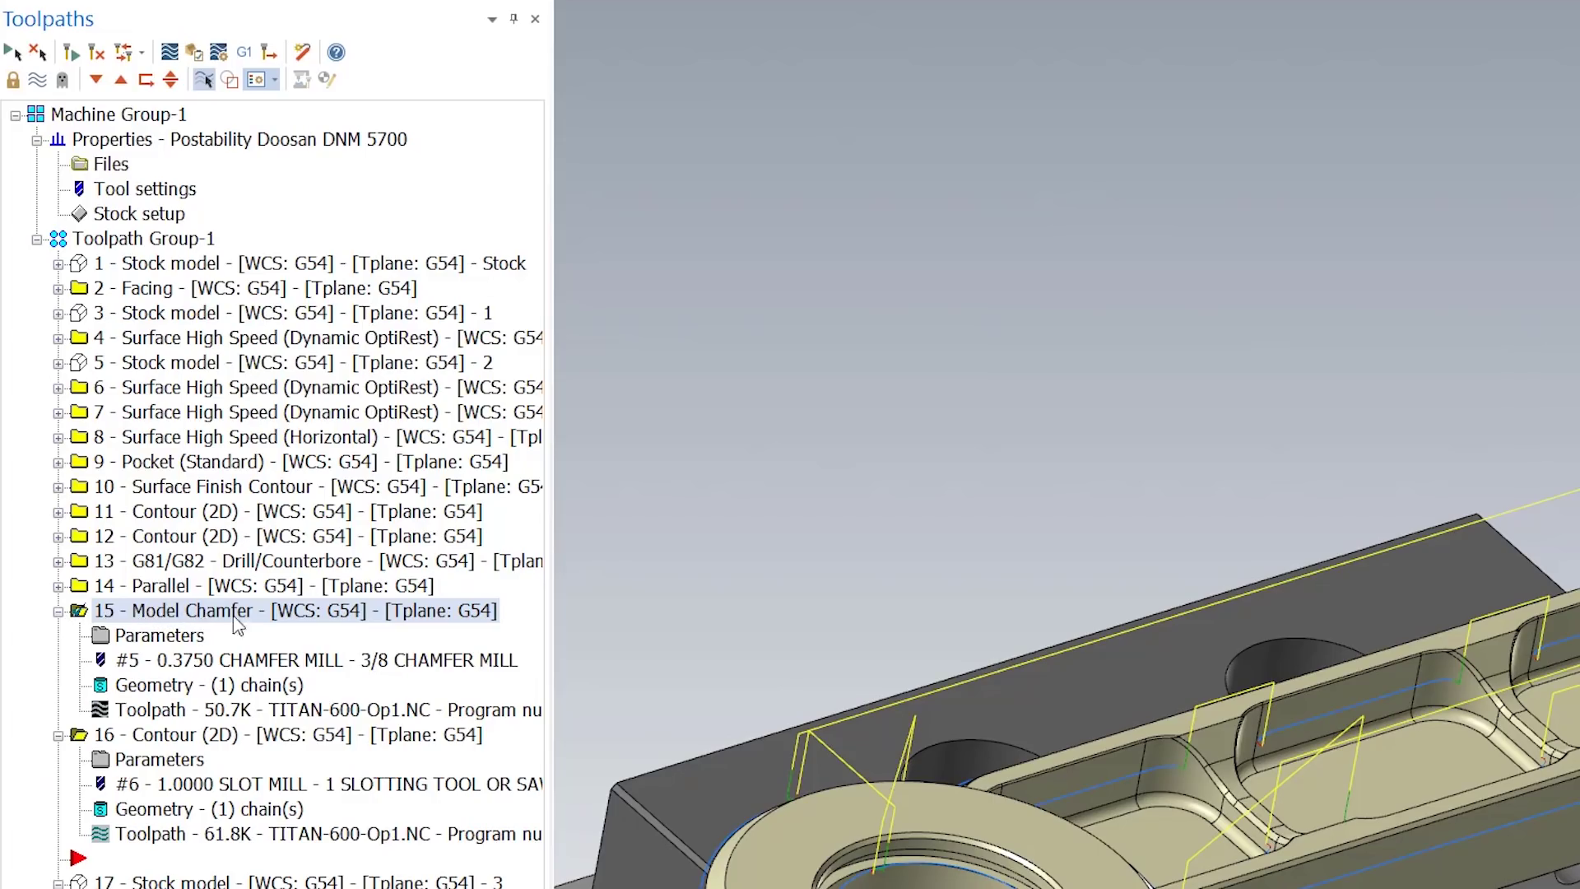
{"action": "left_click", "coordinate": [160, 635]}
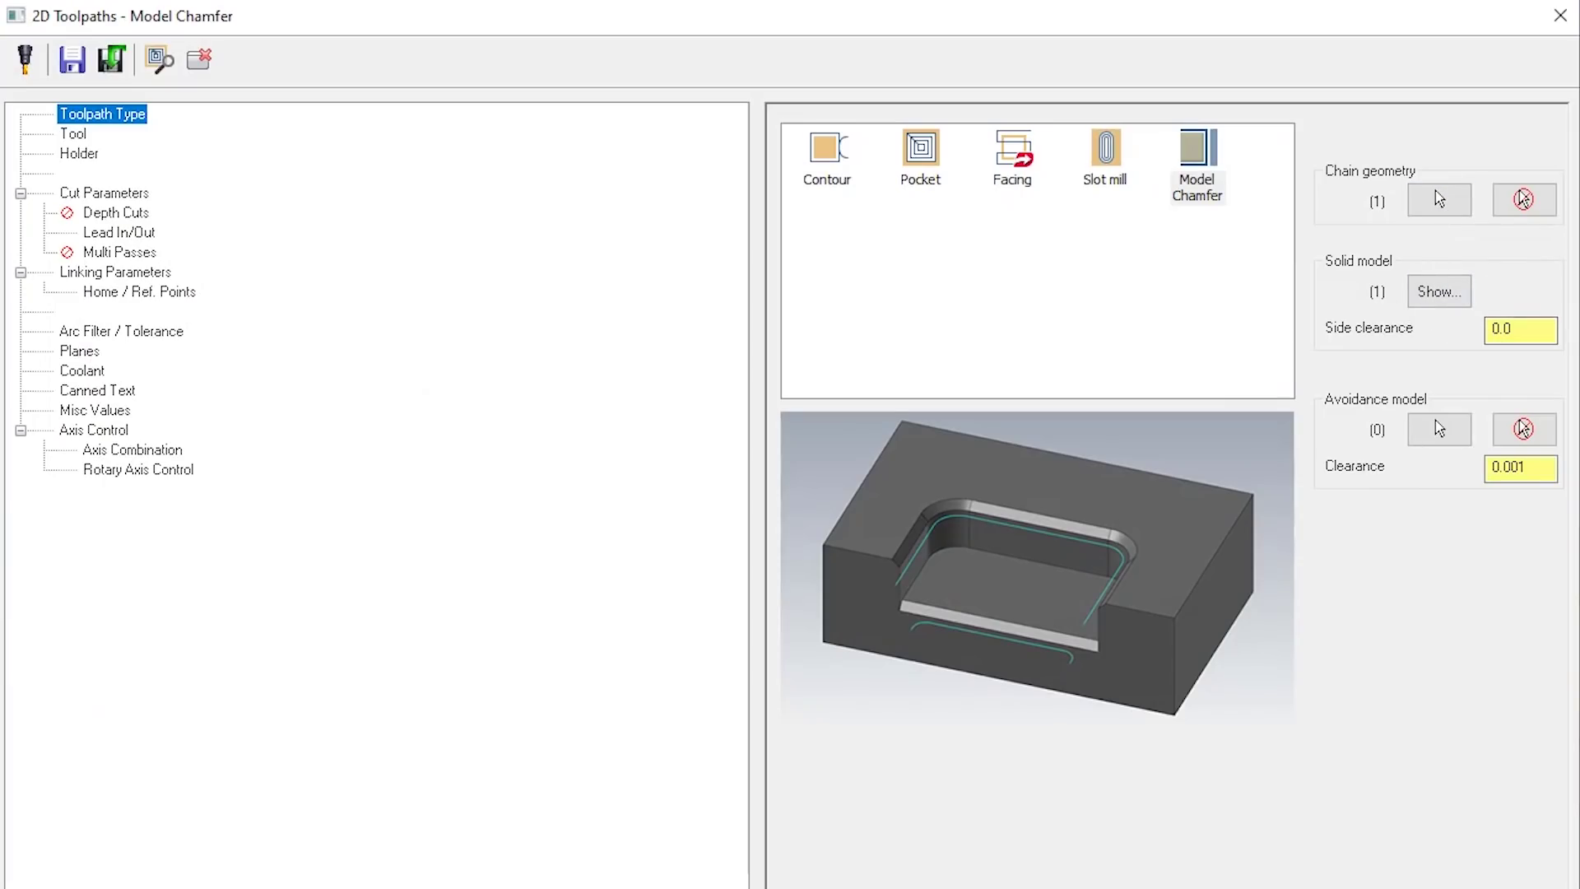
{"action": "left_click", "coordinate": [73, 135]}
{"action": "left_click", "coordinate": [93, 193]}
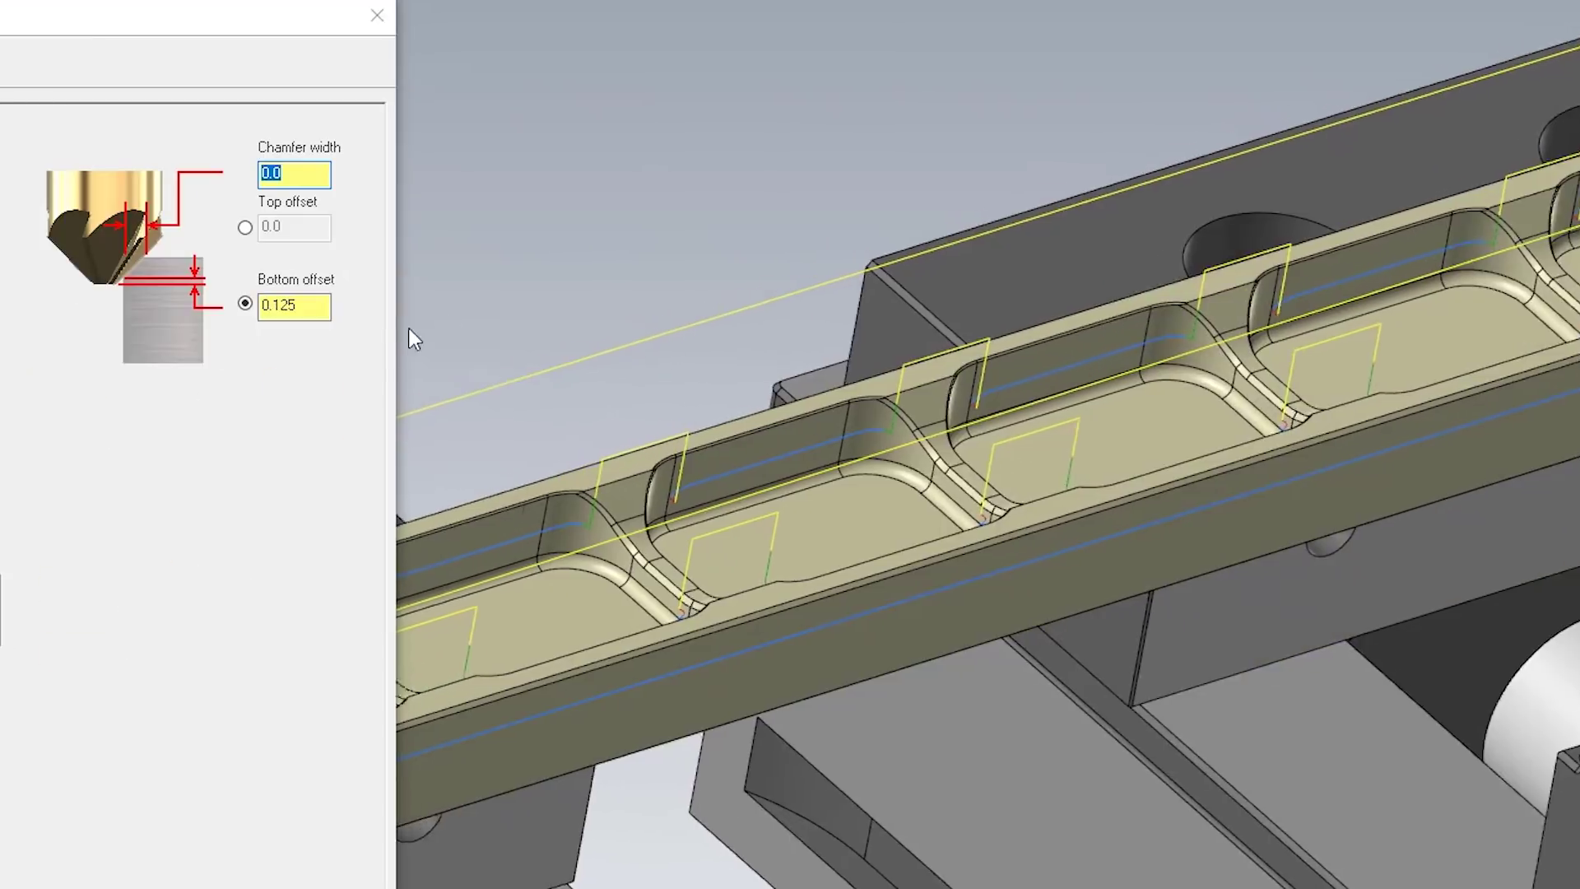
Inspect the Model Chamfer toolpath along the part's outer and pocket edges alongside its chamfer width and bottom offset settings.
{"action": "scroll", "coordinate": [412, 338], "scroll_direction": "up", "scroll_amount": 5}
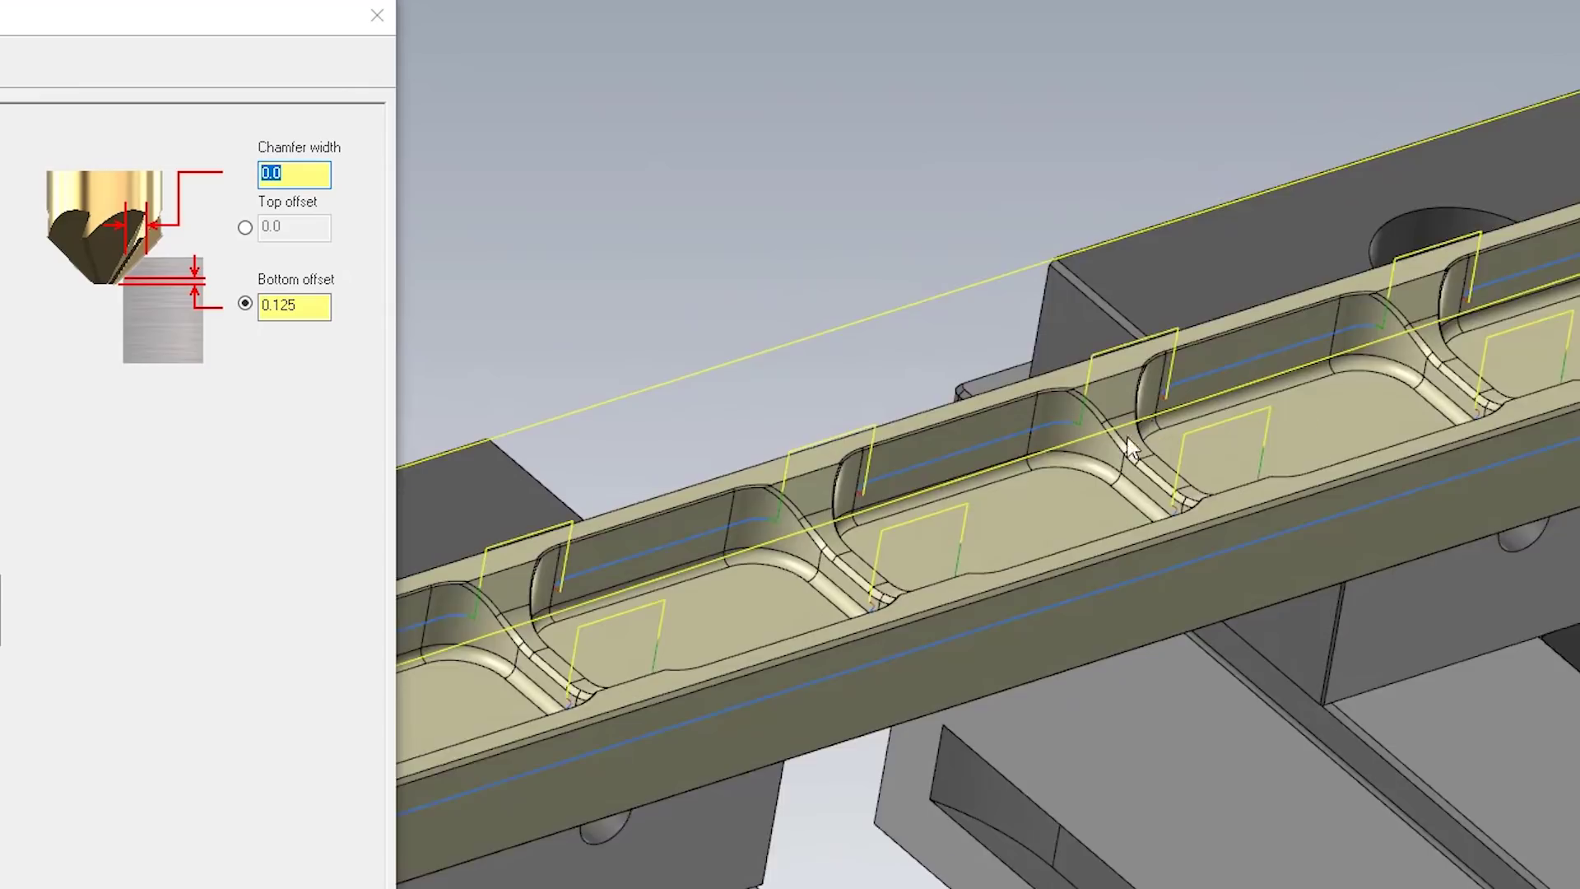
{"action": "scroll", "coordinate": [827, 650], "scroll_direction": "up", "scroll_amount": 3}
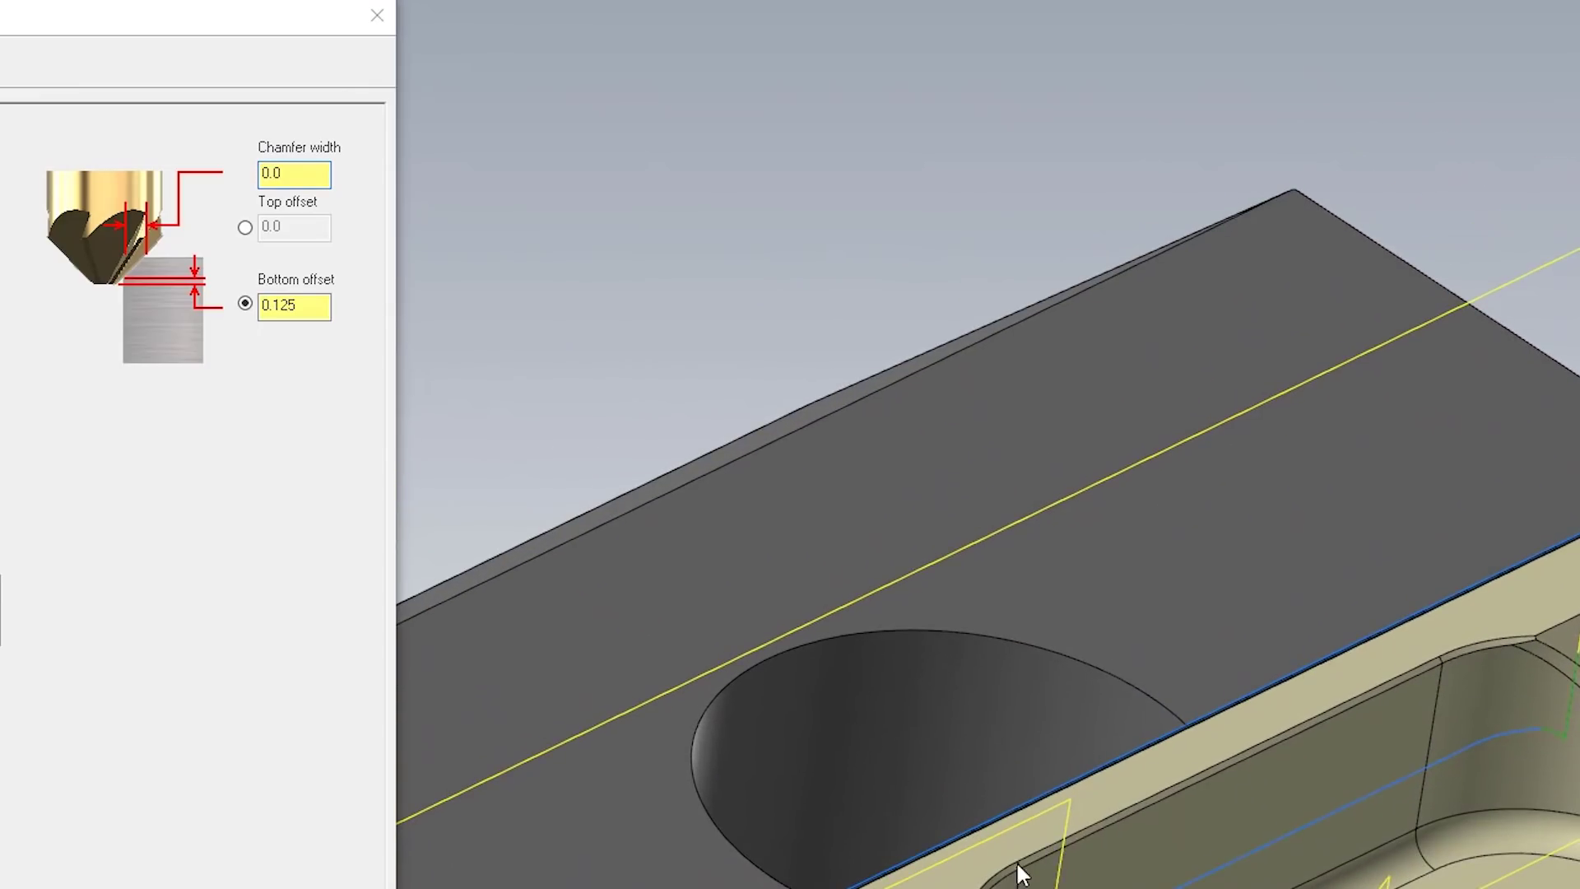
{"action": "scroll", "coordinate": [1152, 790], "scroll_direction": "down", "scroll_amount": 2}
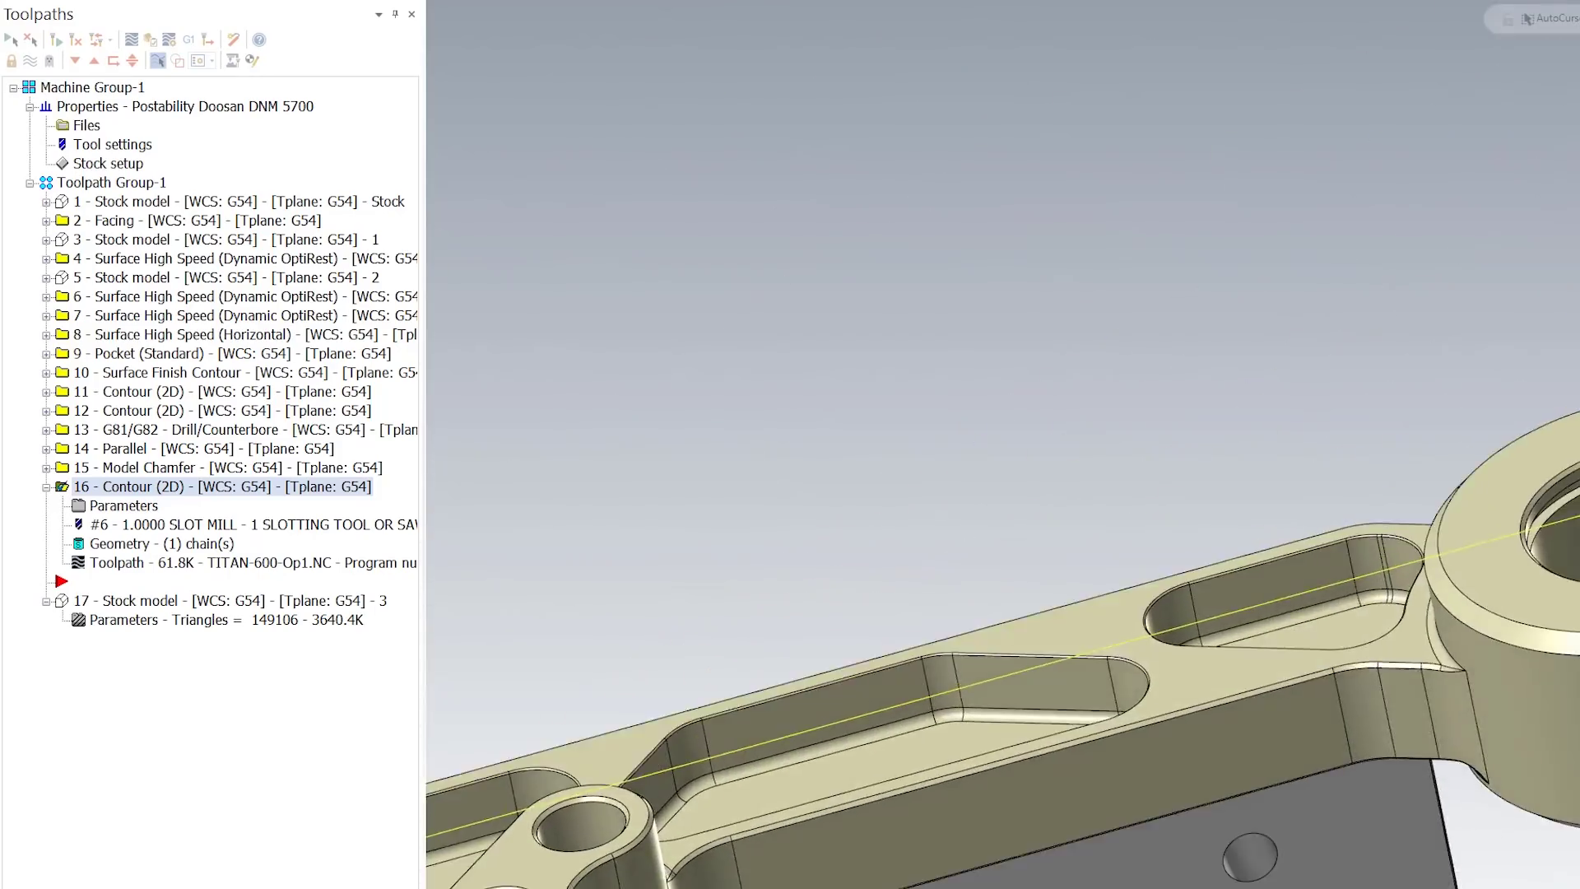
Open the parameters of 2D Contour operation 16 and review its slotting tool, cut parameters and lead in/out settings.
{"action": "left_click", "coordinate": [141, 514]}
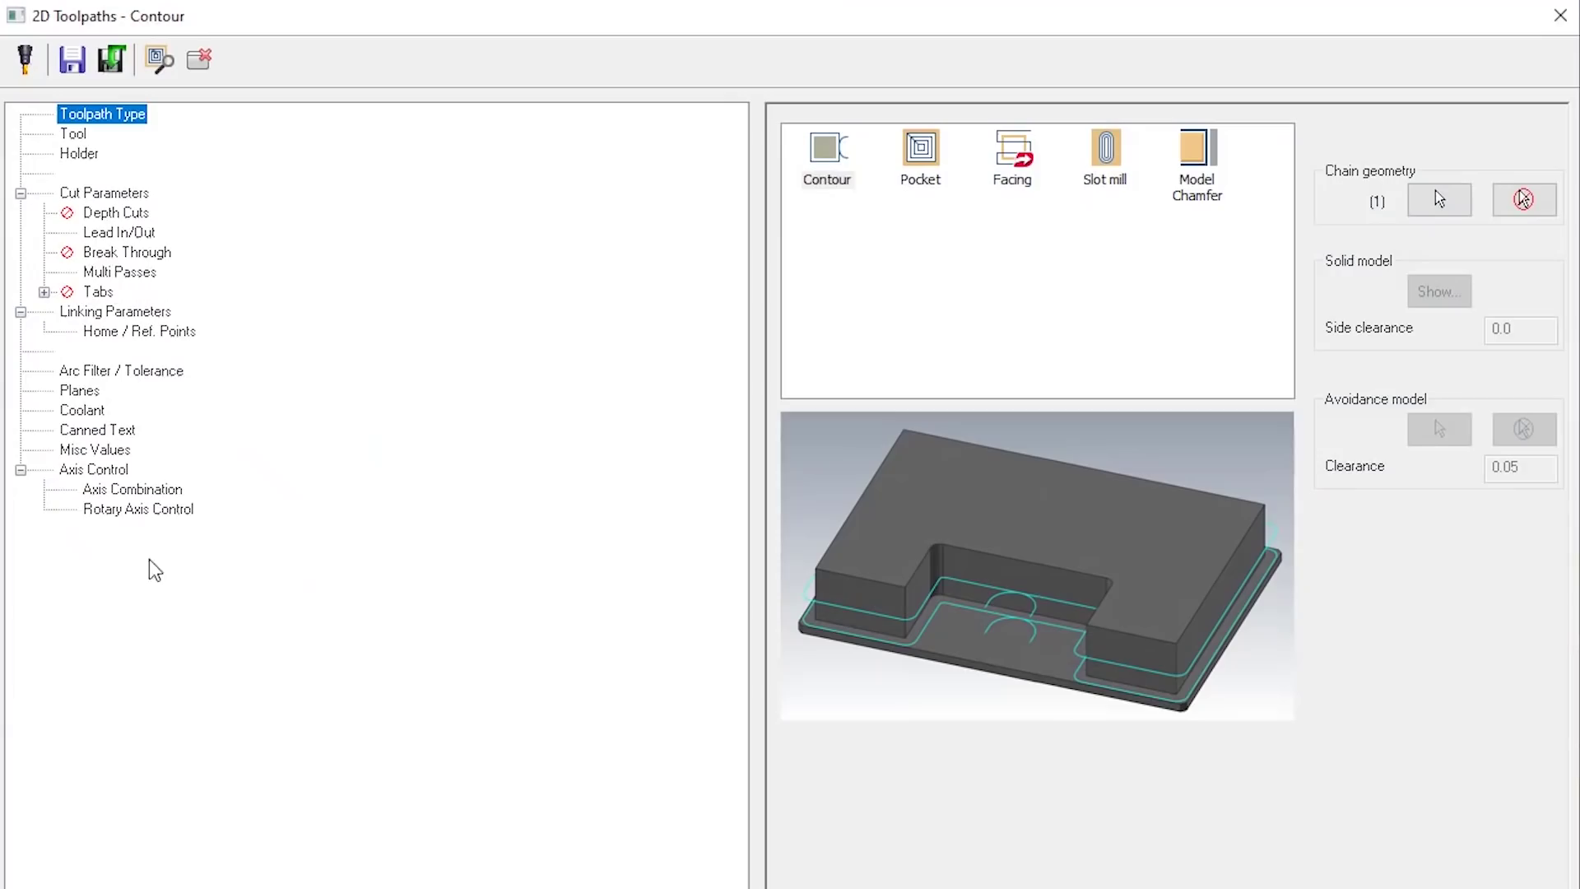
{"action": "left_click", "coordinate": [73, 134]}
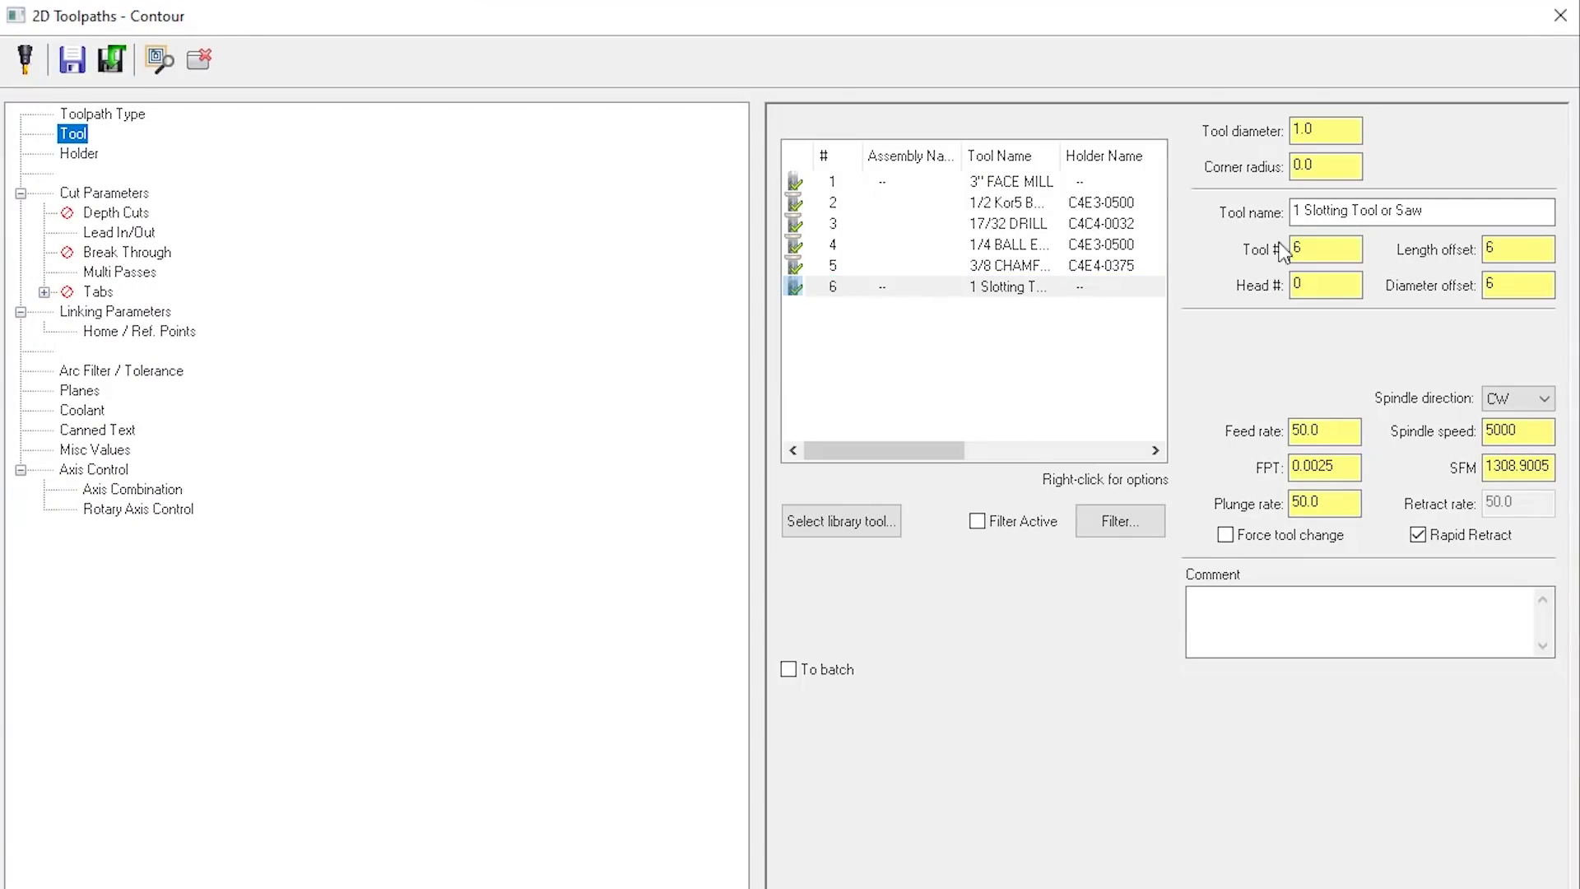
{"action": "left_click", "coordinate": [103, 193]}
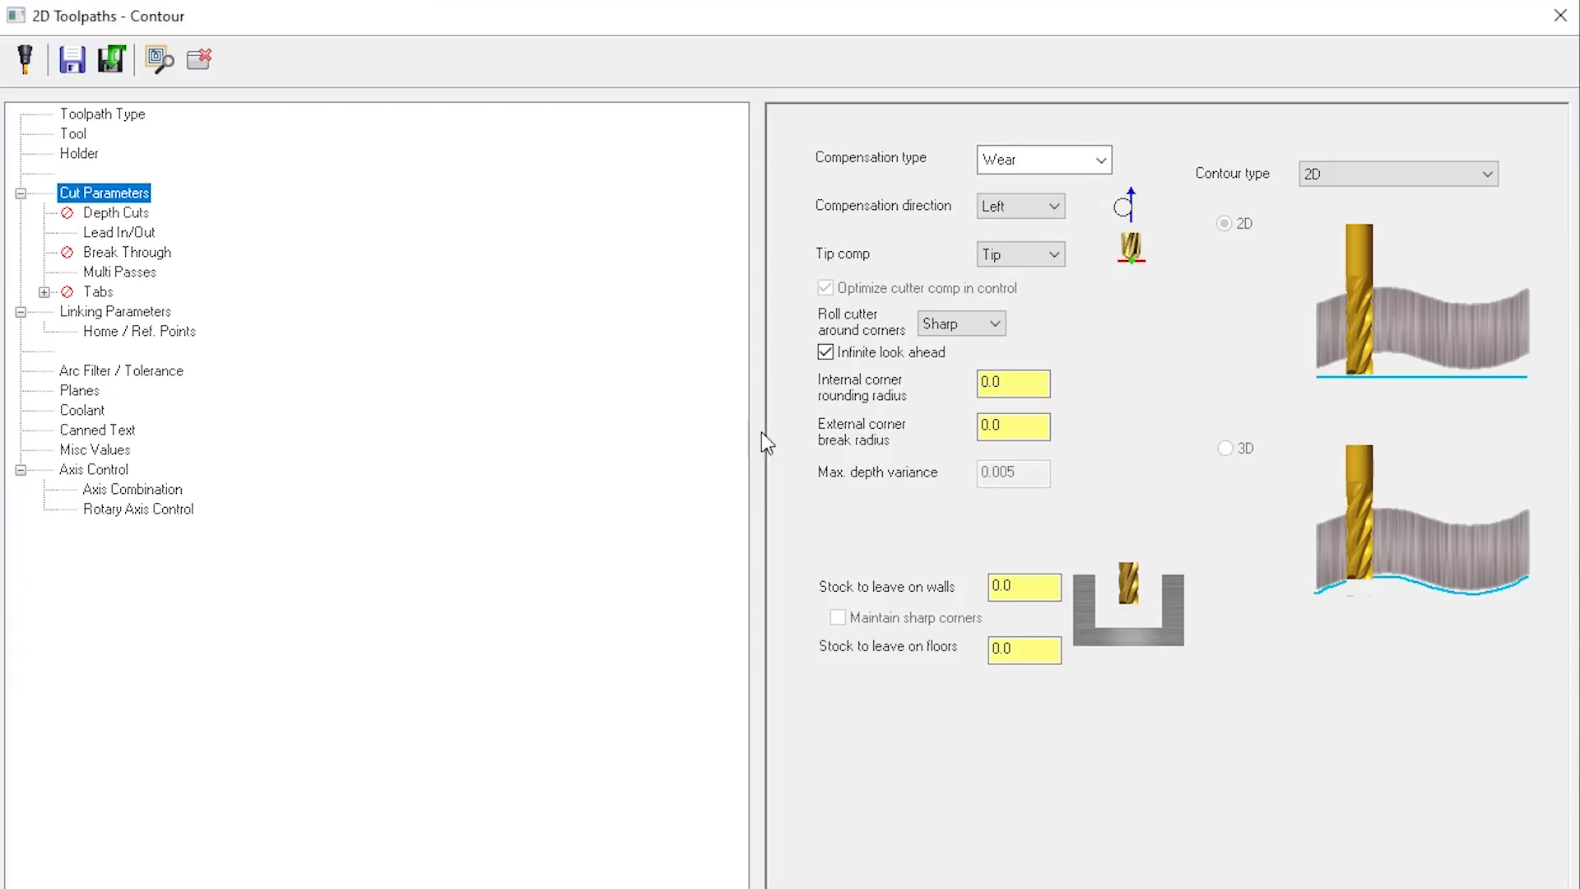
{"action": "left_click", "coordinate": [123, 234]}
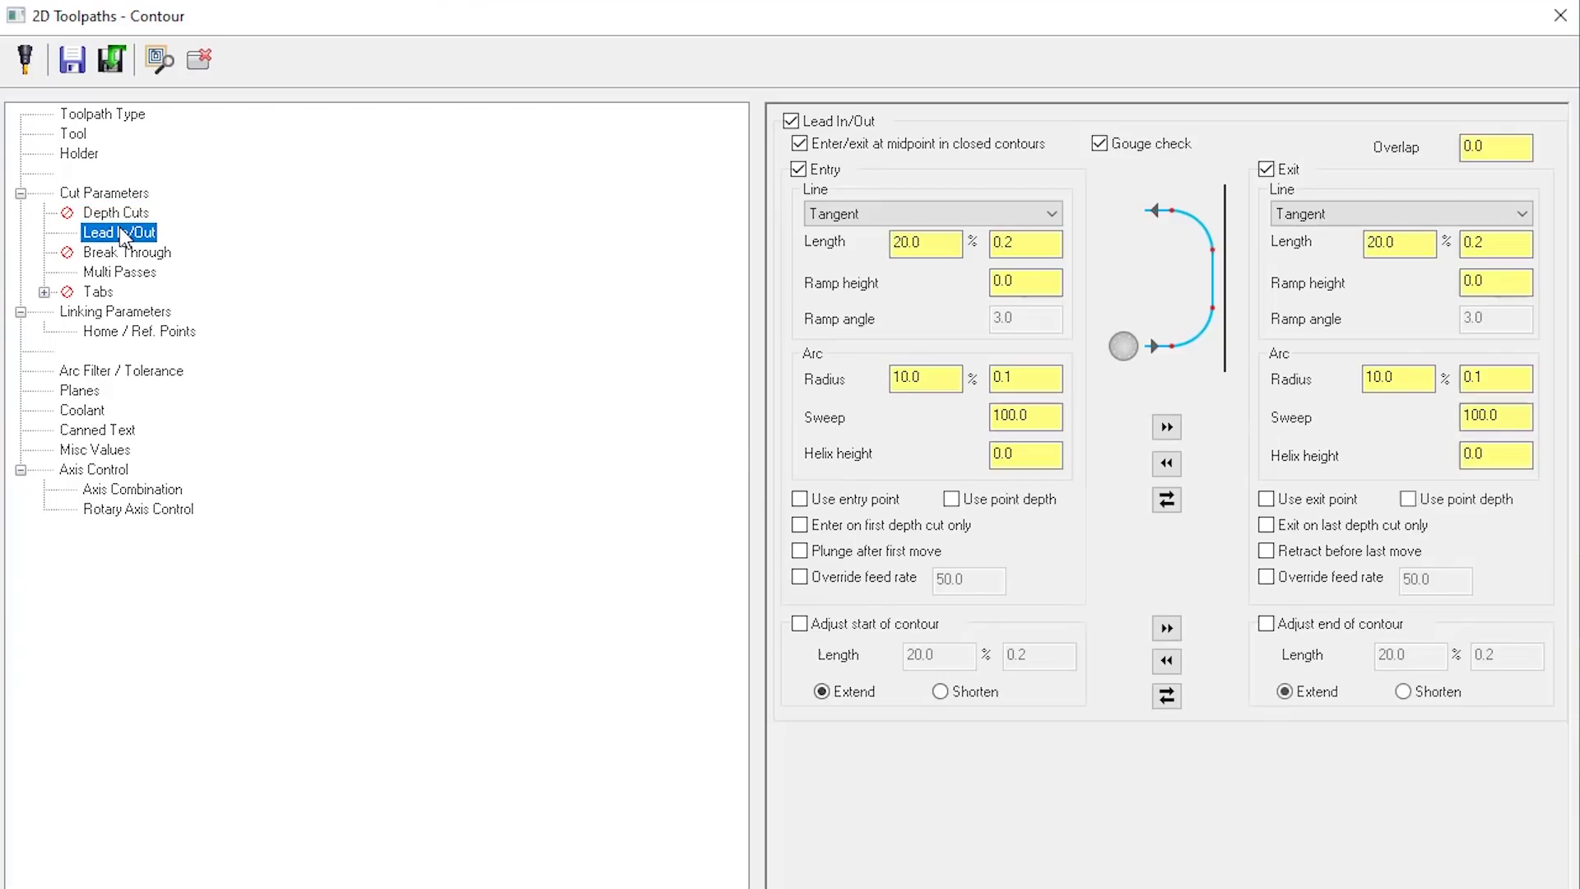